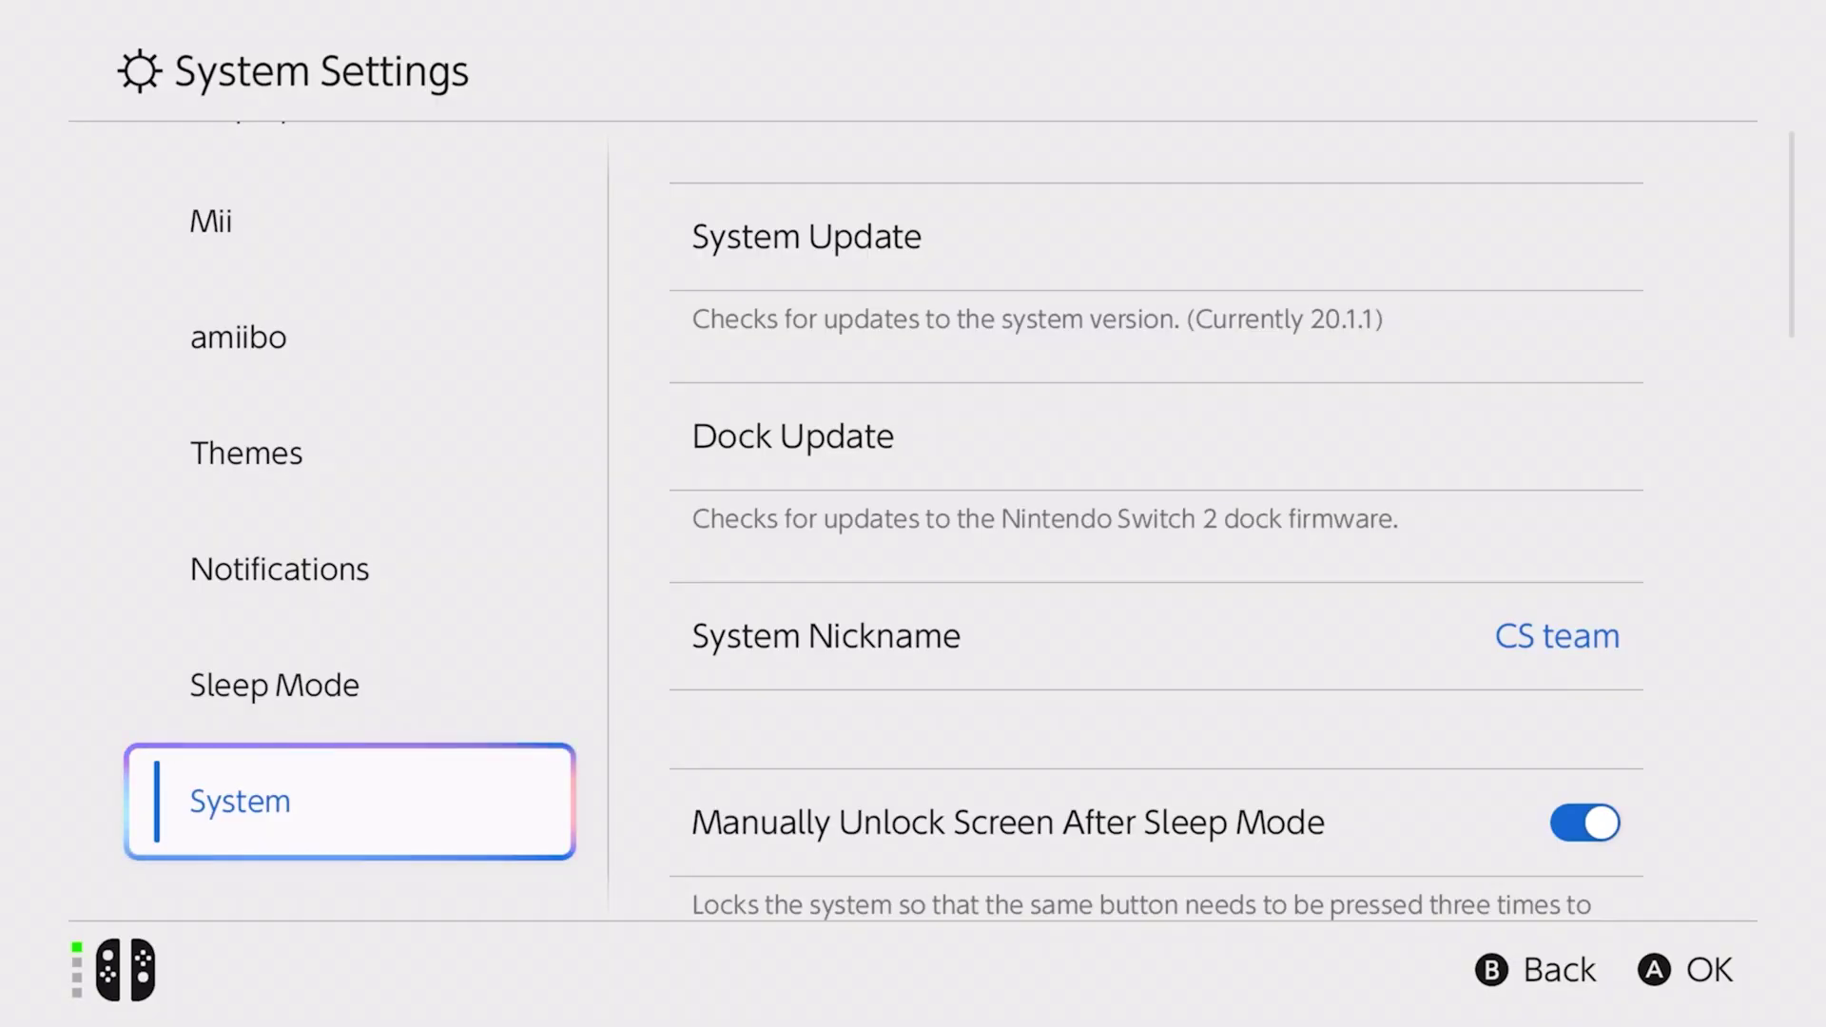
Run the System Update check and start installing the downloaded Switch 2 update
{"action": "key", "text": "Right"}
{"action": "key", "text": "Return"}
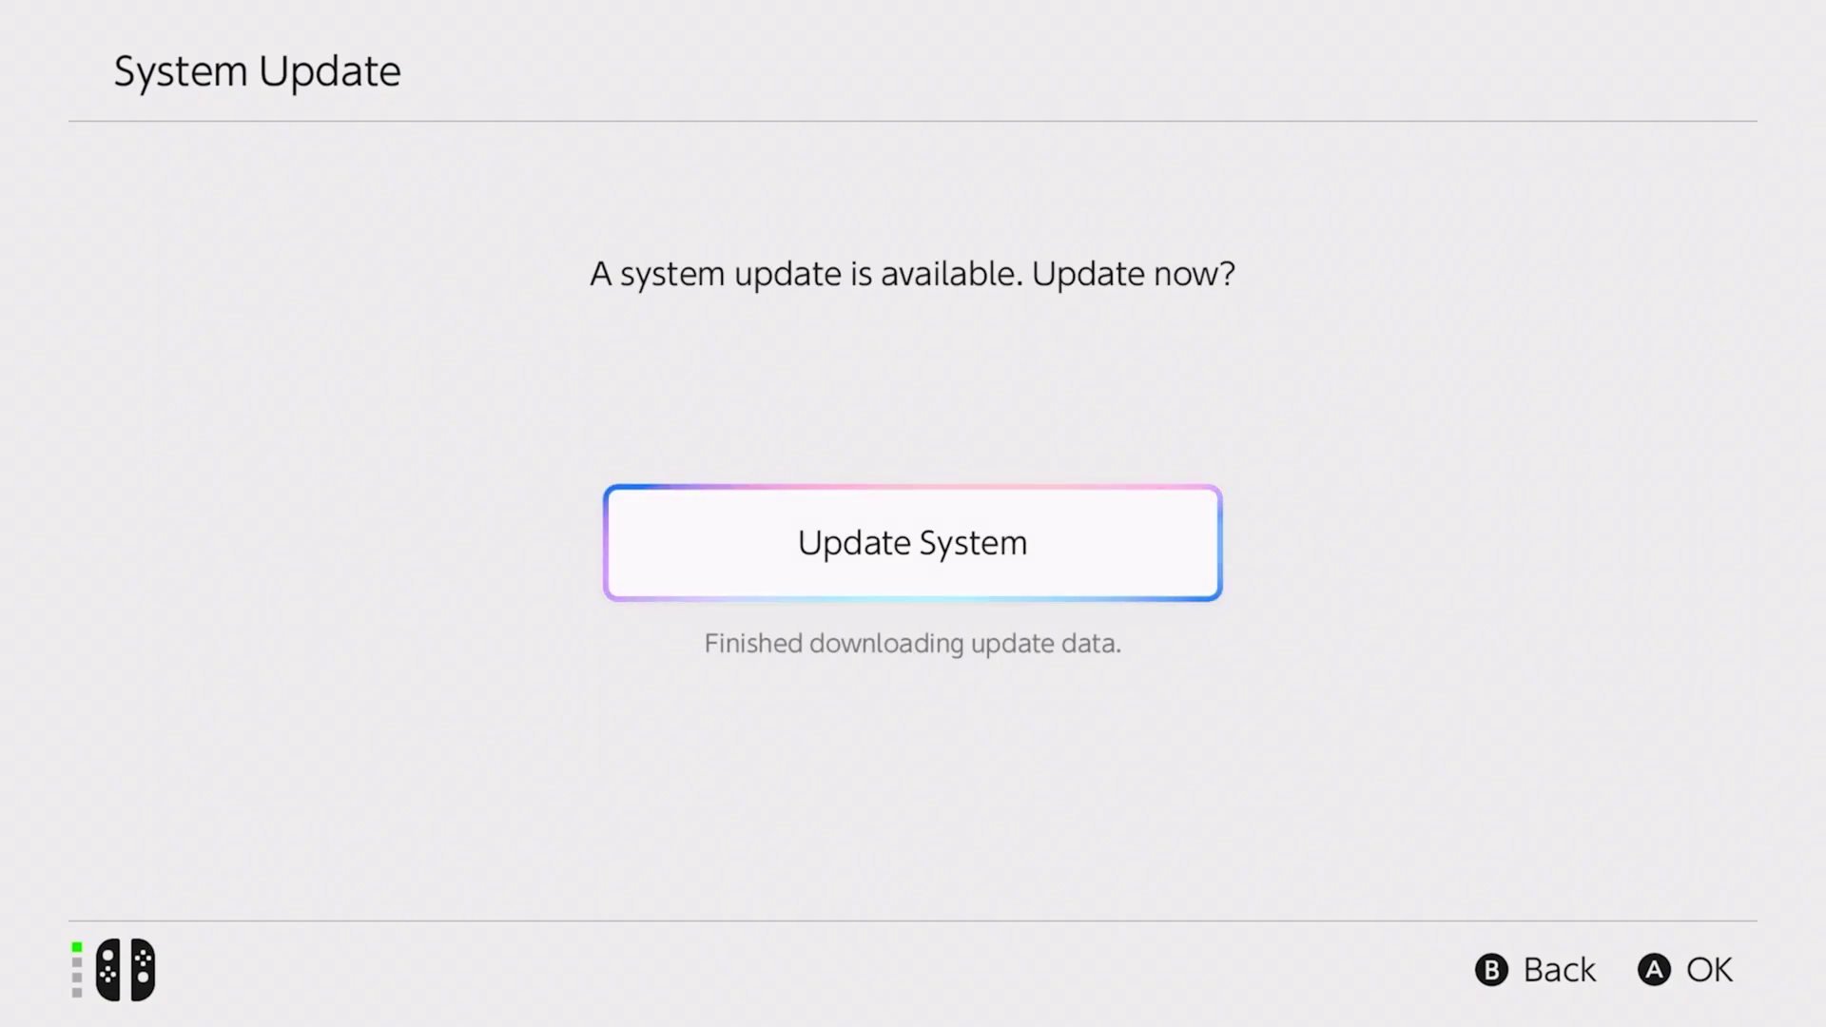
{"action": "key", "text": "Return"}
{"action": "key", "text": "Return"}
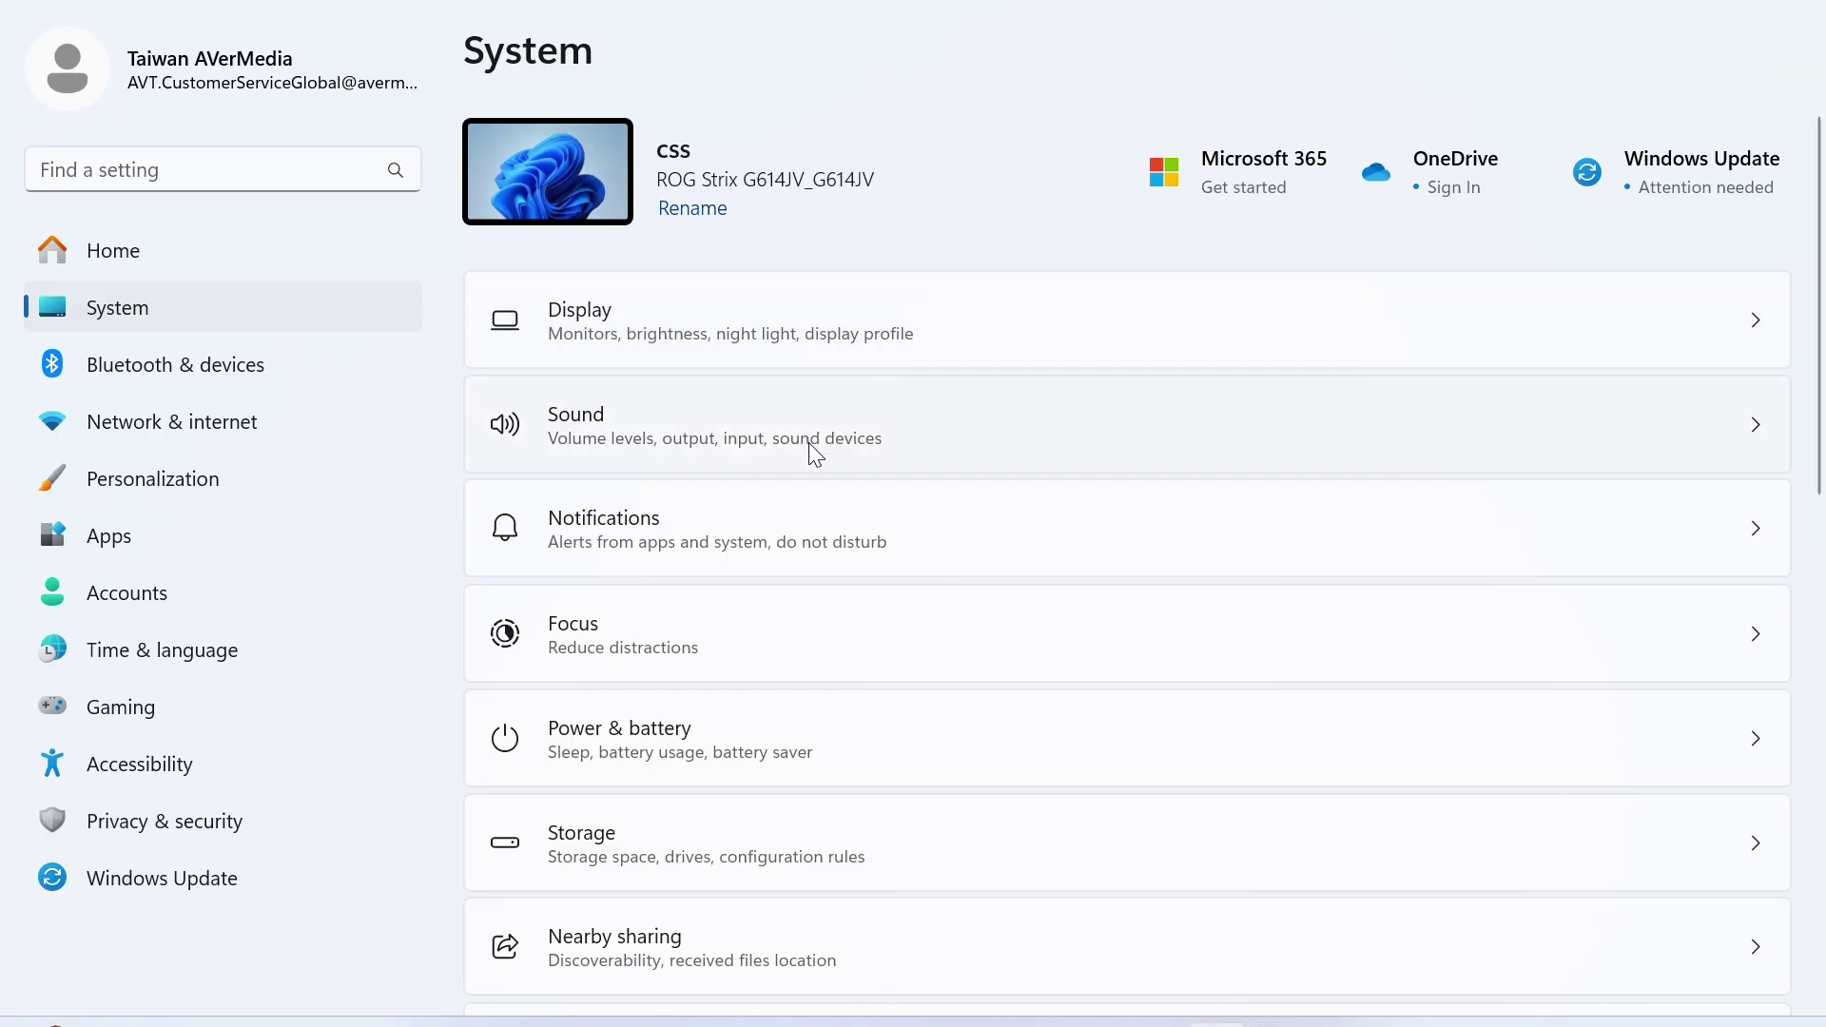
Open the HDMI/Line In recording device's Levels tab from Sound's More sound settings
{"action": "left_click", "coordinate": [810, 443]}
{"action": "scroll", "coordinate": [809, 447], "scroll_direction": "down", "scroll_amount": 10}
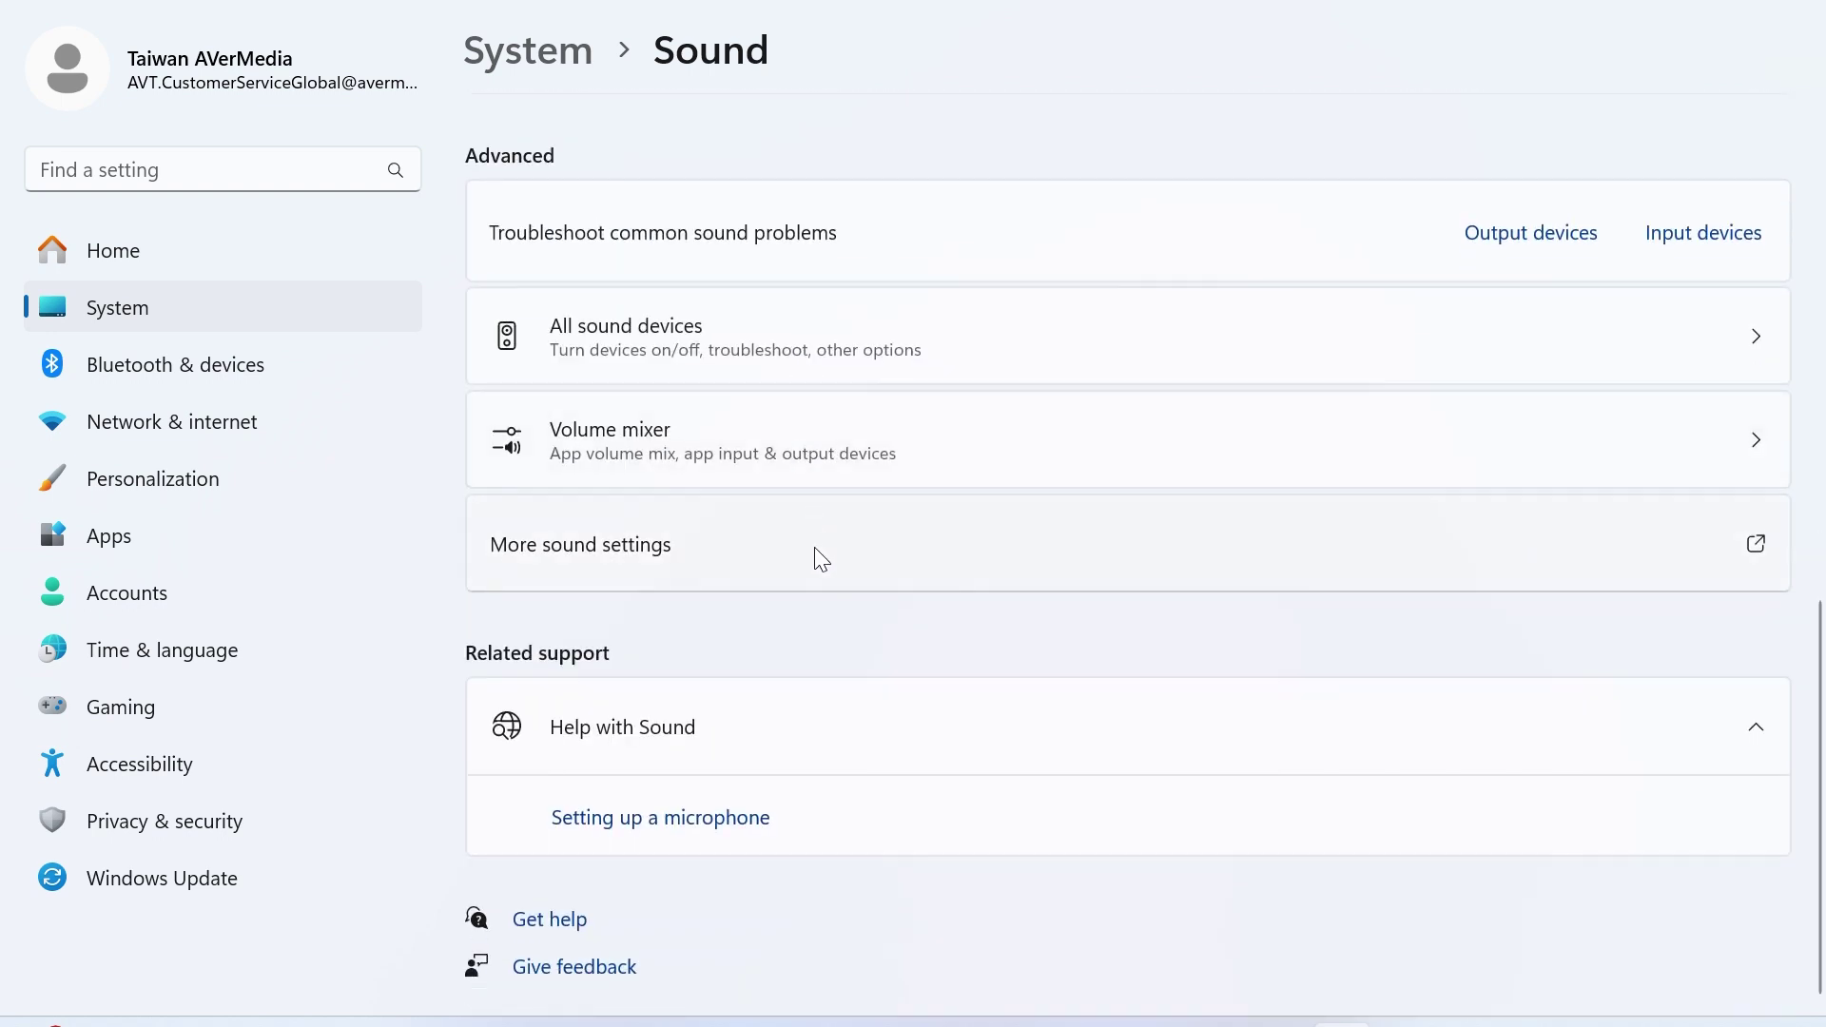
{"action": "left_click", "coordinate": [816, 550]}
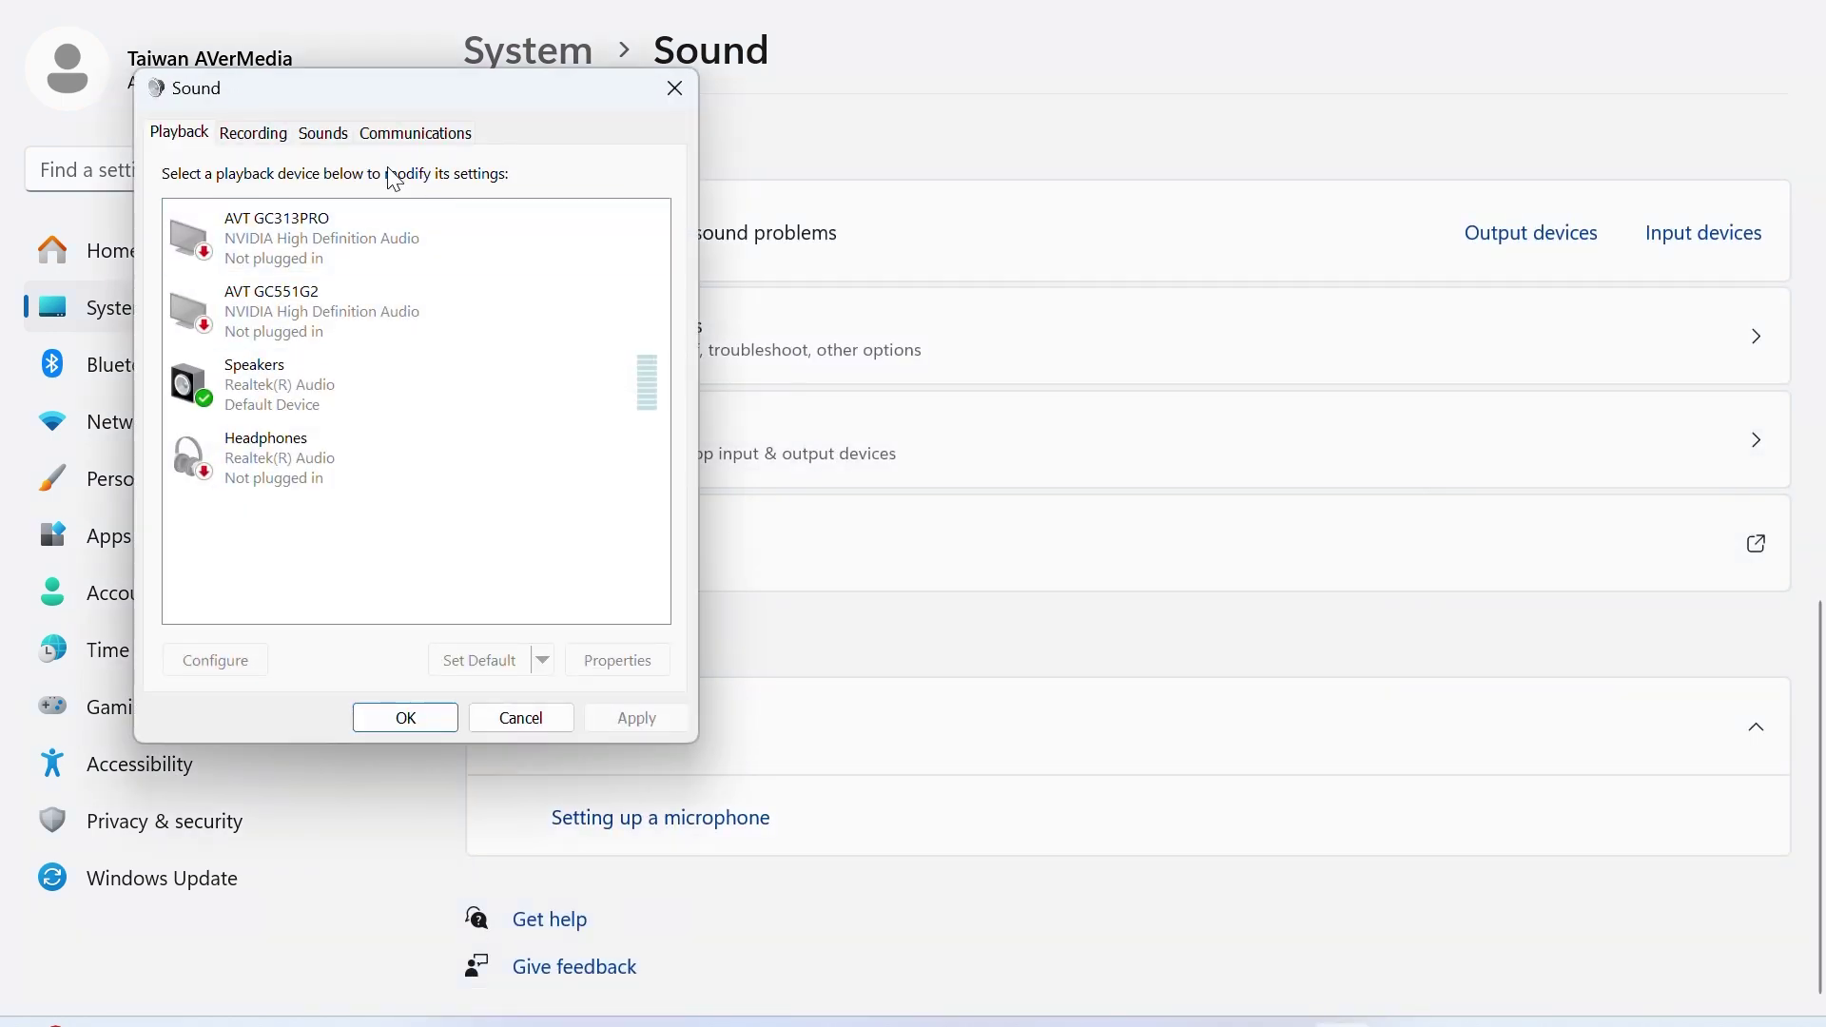
{"action": "left_click", "coordinate": [265, 136]}
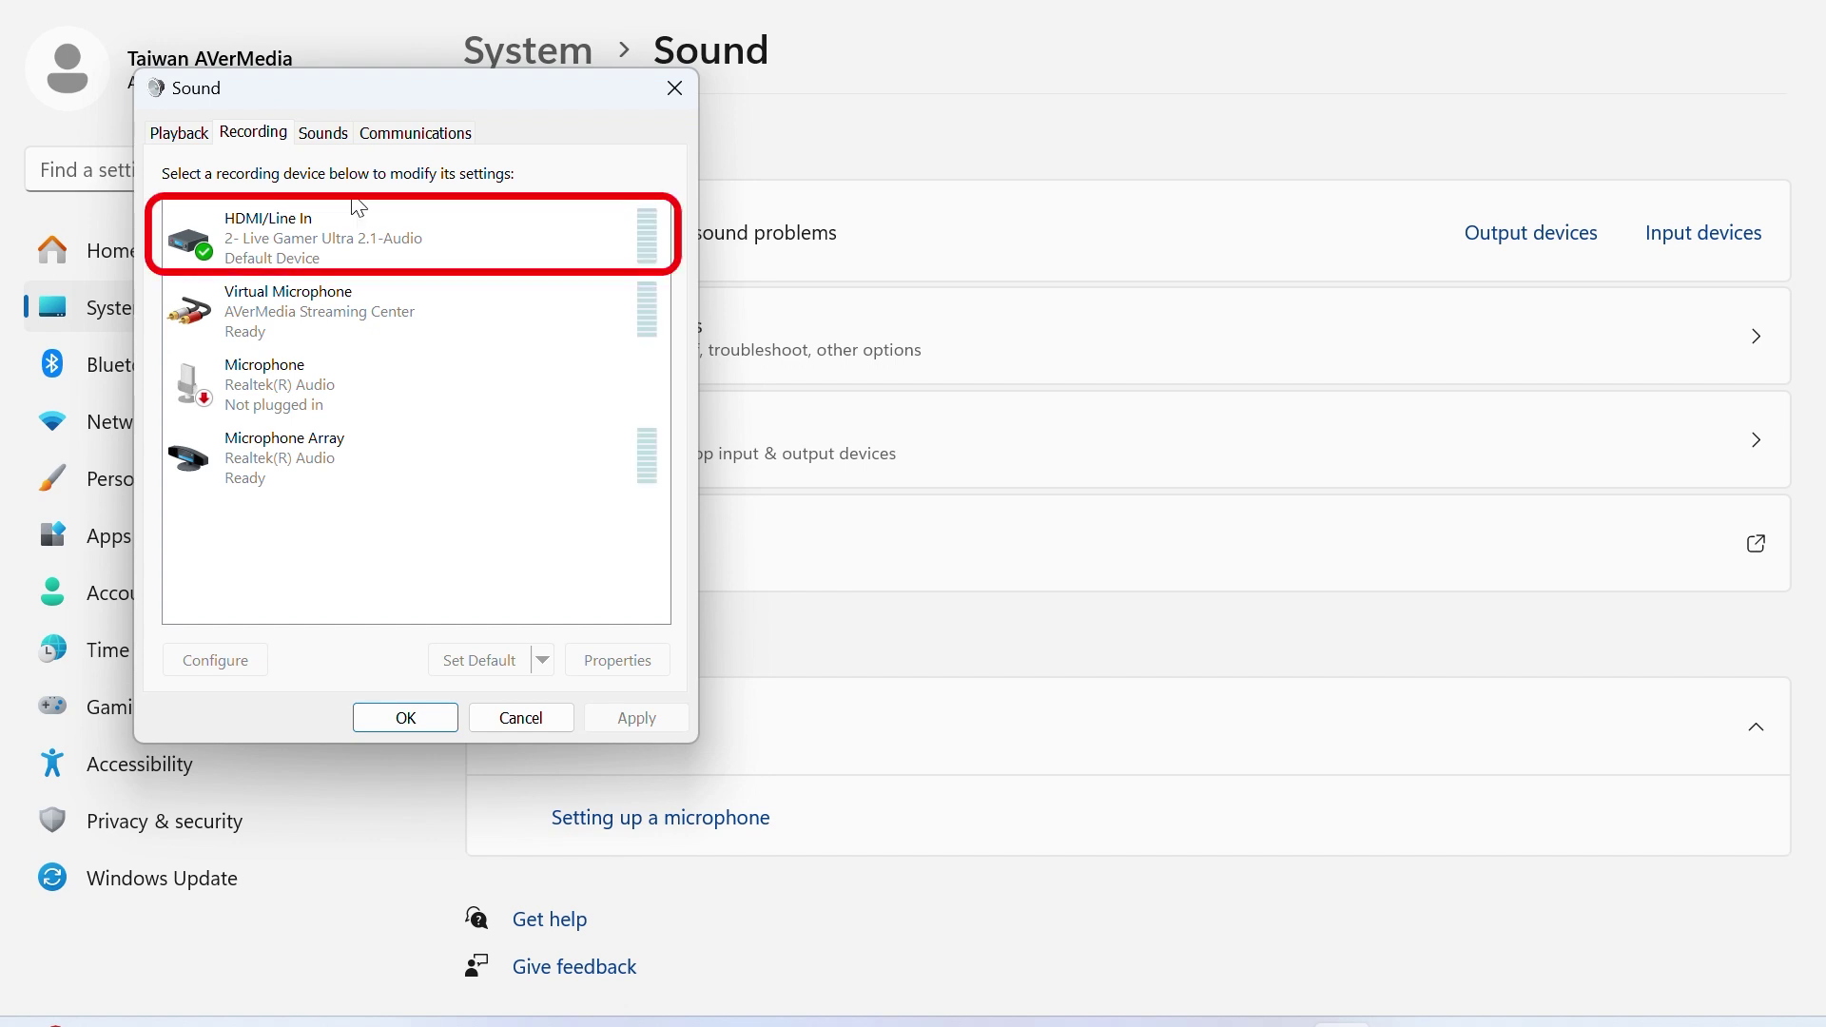
{"action": "double_click", "coordinate": [529, 237]}
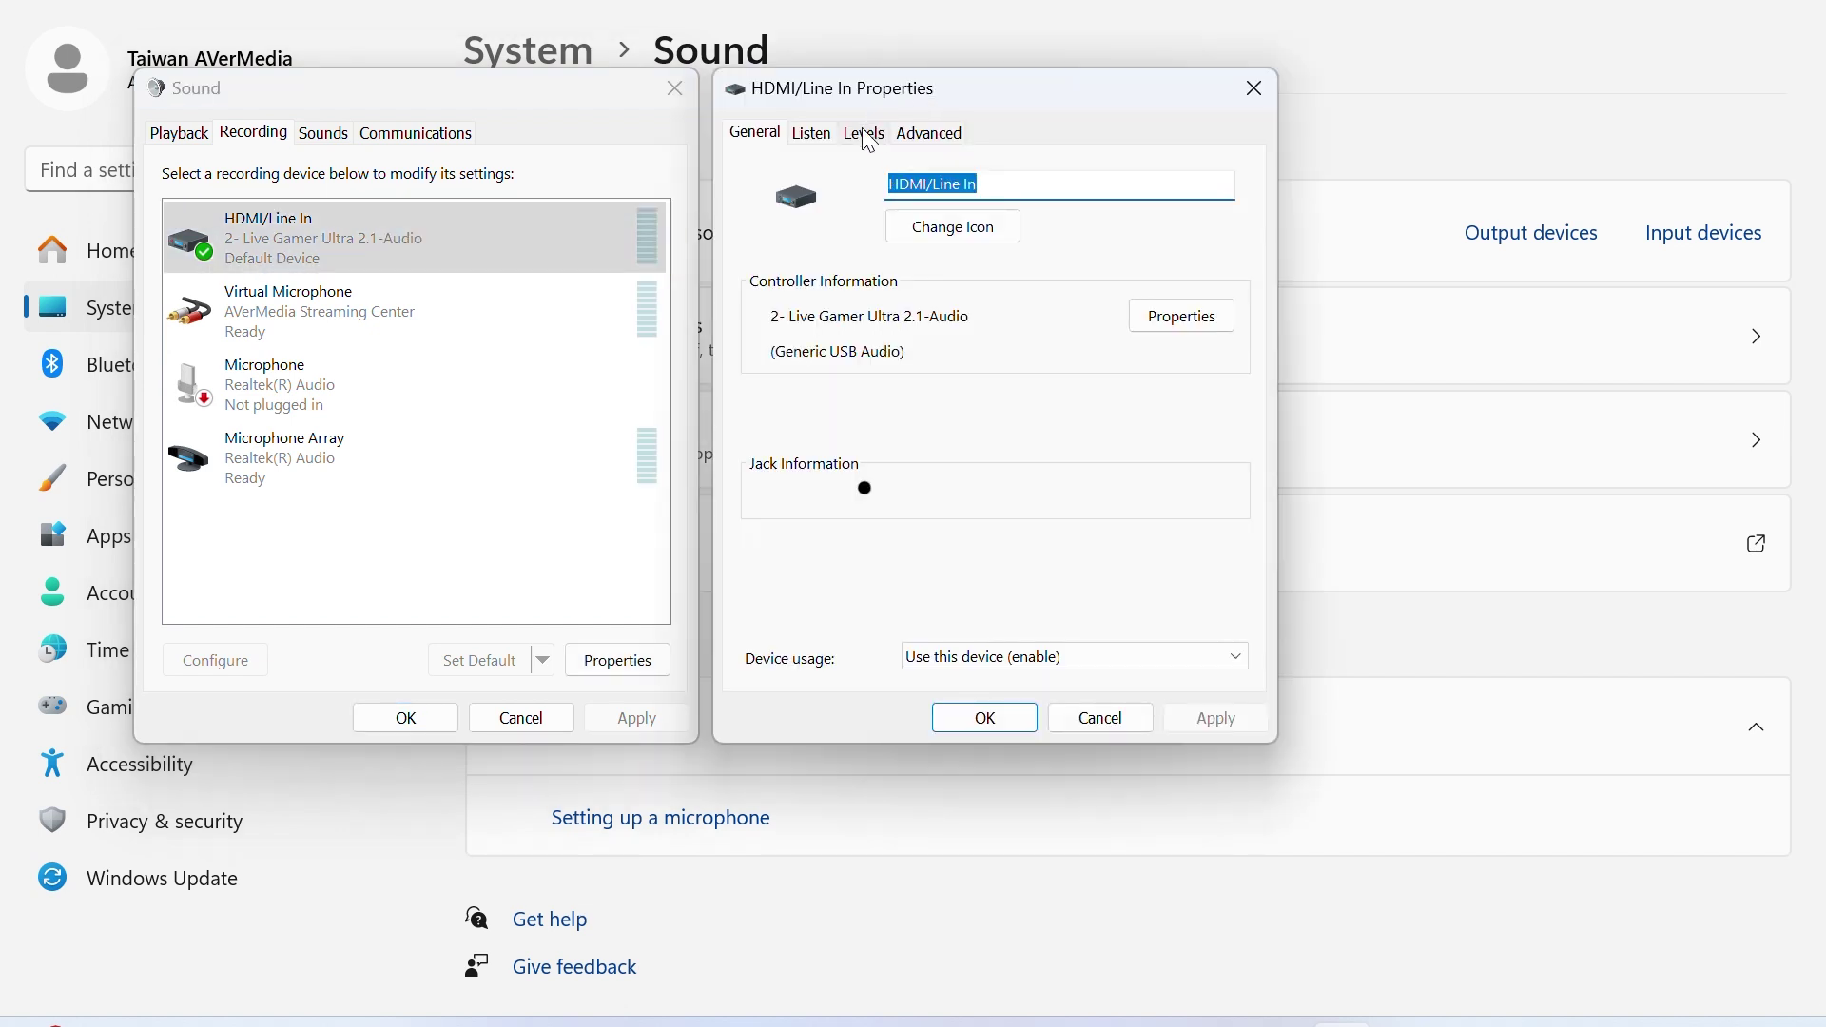
{"action": "left_click", "coordinate": [866, 136]}
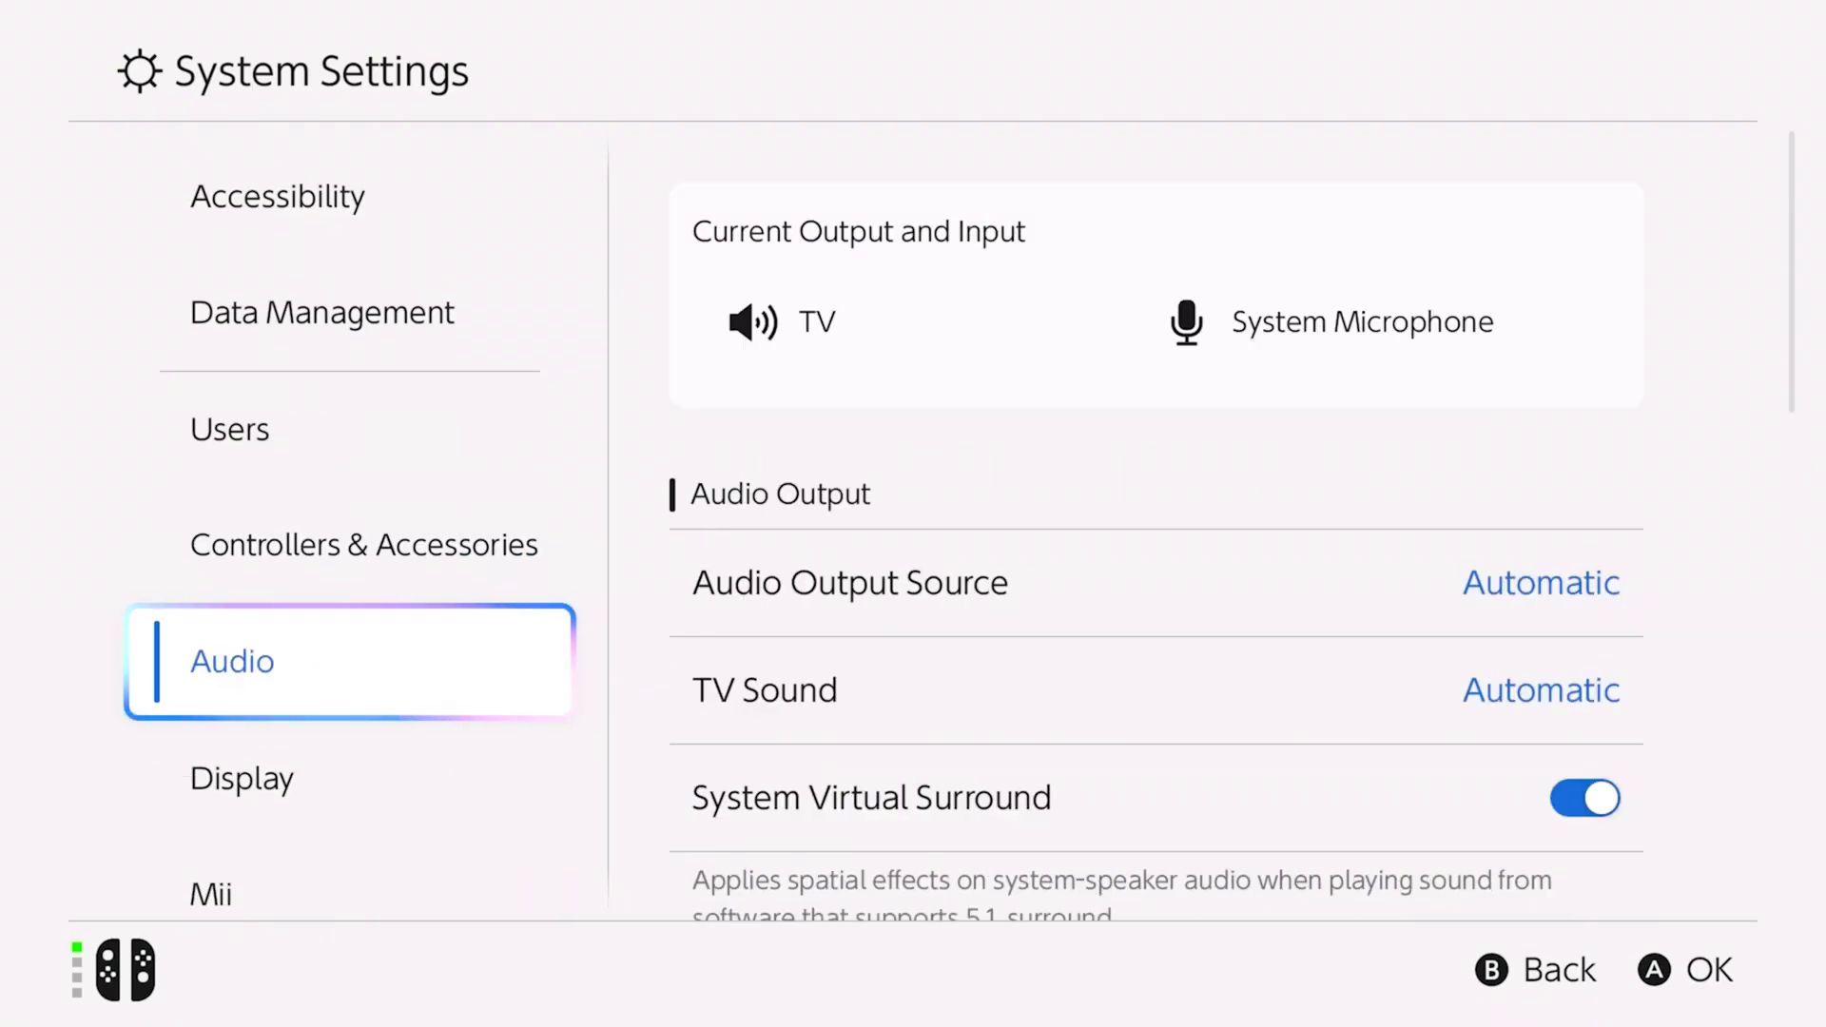
Change the Audio page's TV Sound option from Automatic to Stereo
{"action": "left_click", "coordinate": [1155, 582]}
{"action": "key", "text": "Down"}
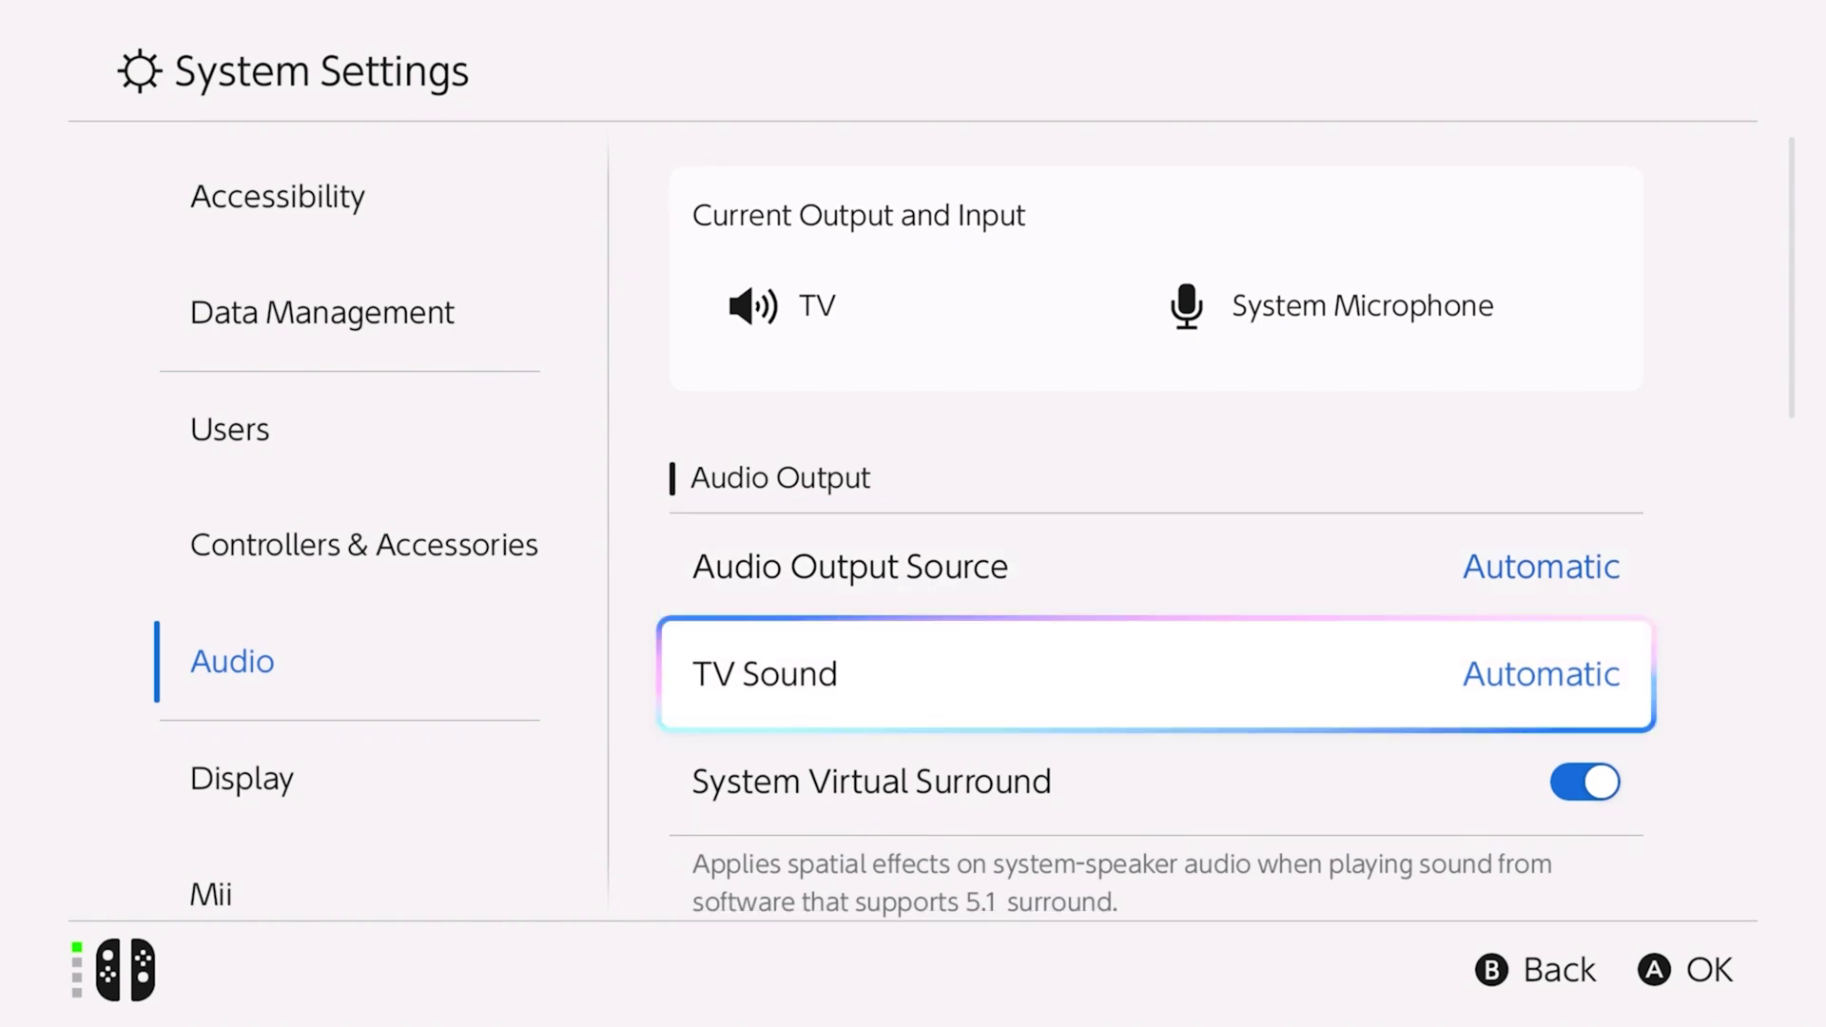
{"action": "key", "text": "Return"}
{"action": "key", "text": "Down"}
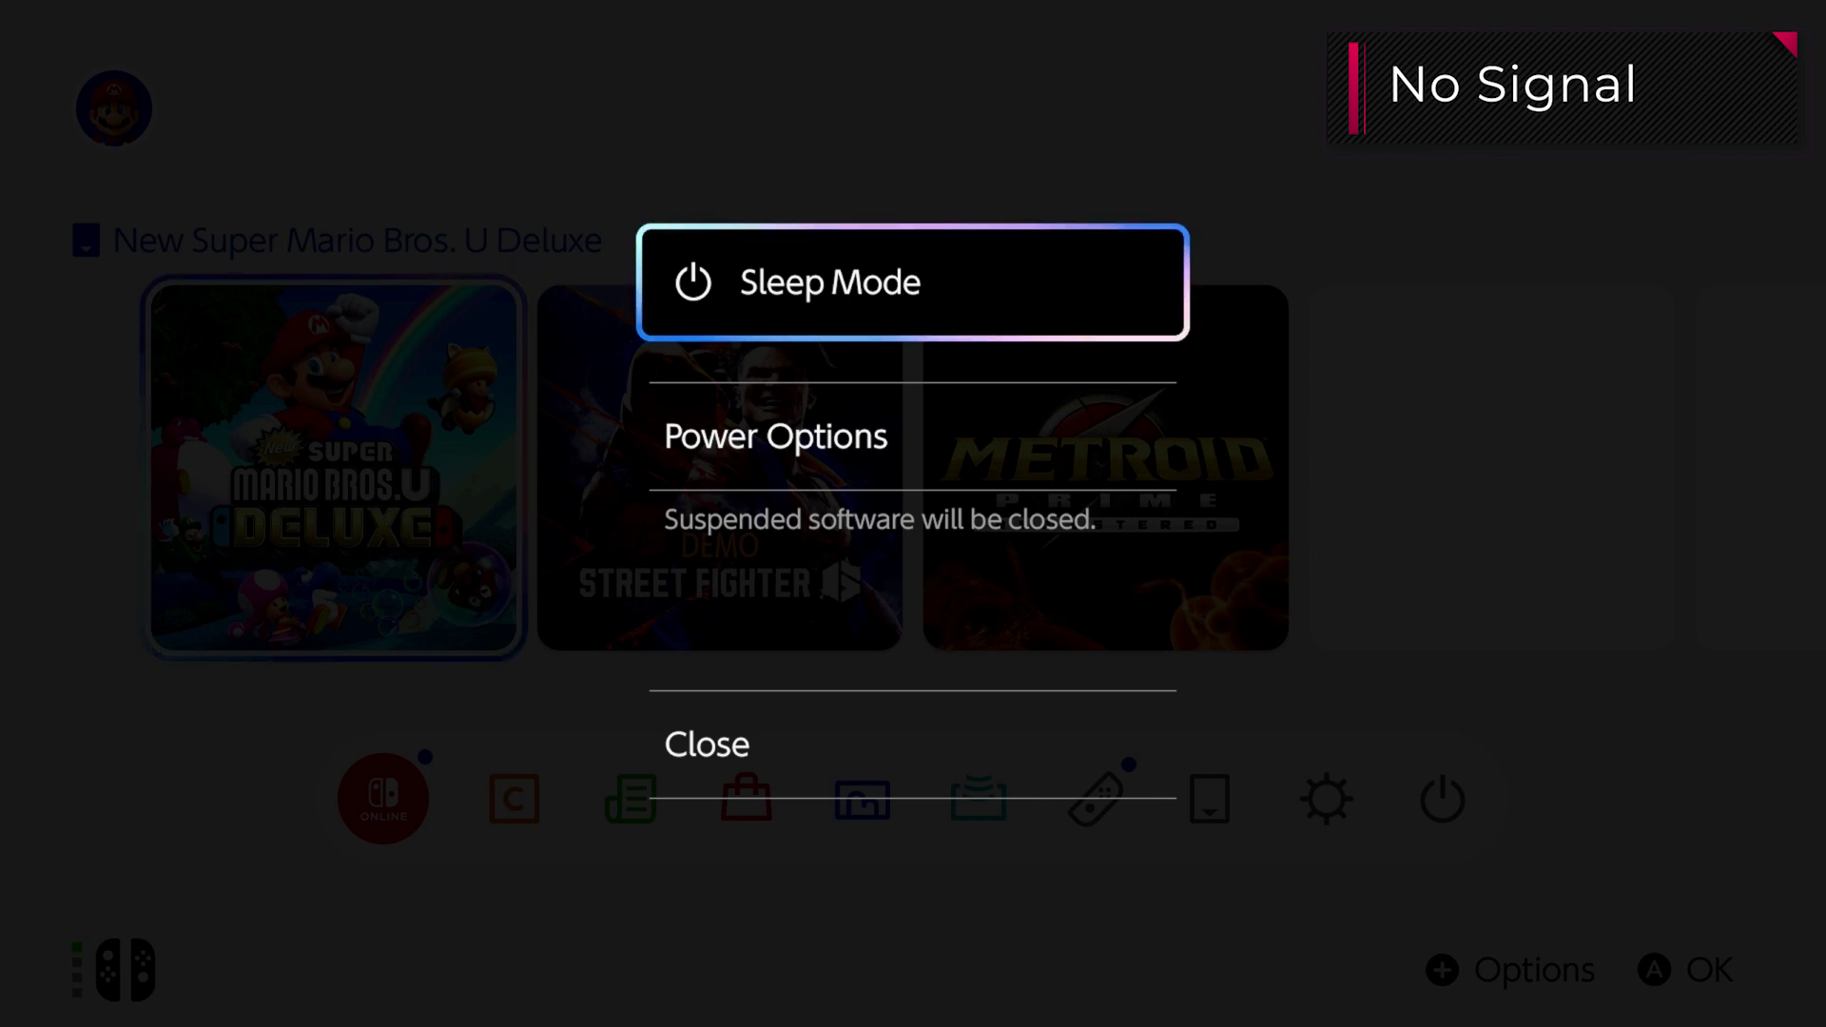
Open Power Options to bring up the restart and power-off choices
{"action": "key", "text": "Down"}
{"action": "key", "text": "Return"}
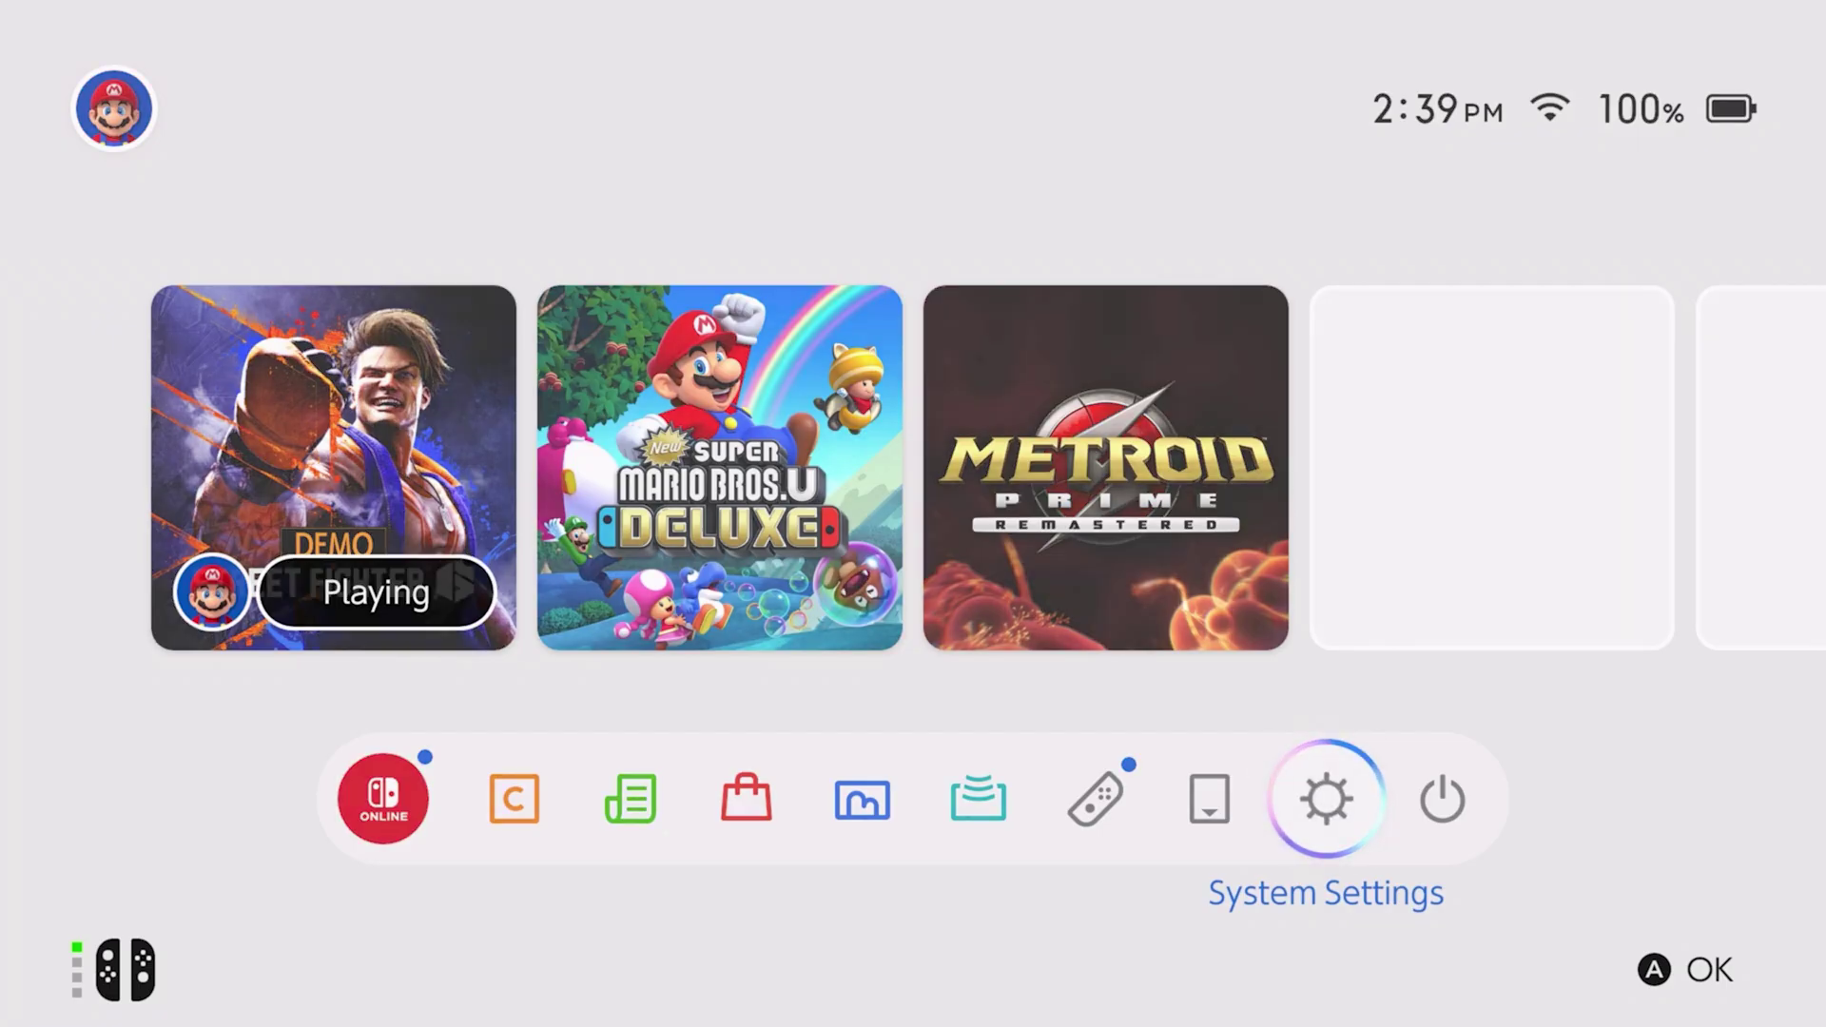
Open System Settings from HOME and go to the Display category
{"action": "key", "text": "Return"}
{"action": "key", "text": "Down"}
{"action": "key", "text": "Down"}
{"action": "key", "text": "Down"}
{"action": "key", "text": "Down"}
{"action": "key", "text": "Down"}
{"action": "key", "text": "Down"}
{"action": "key", "text": "Down"}
{"action": "key", "text": "Down"}
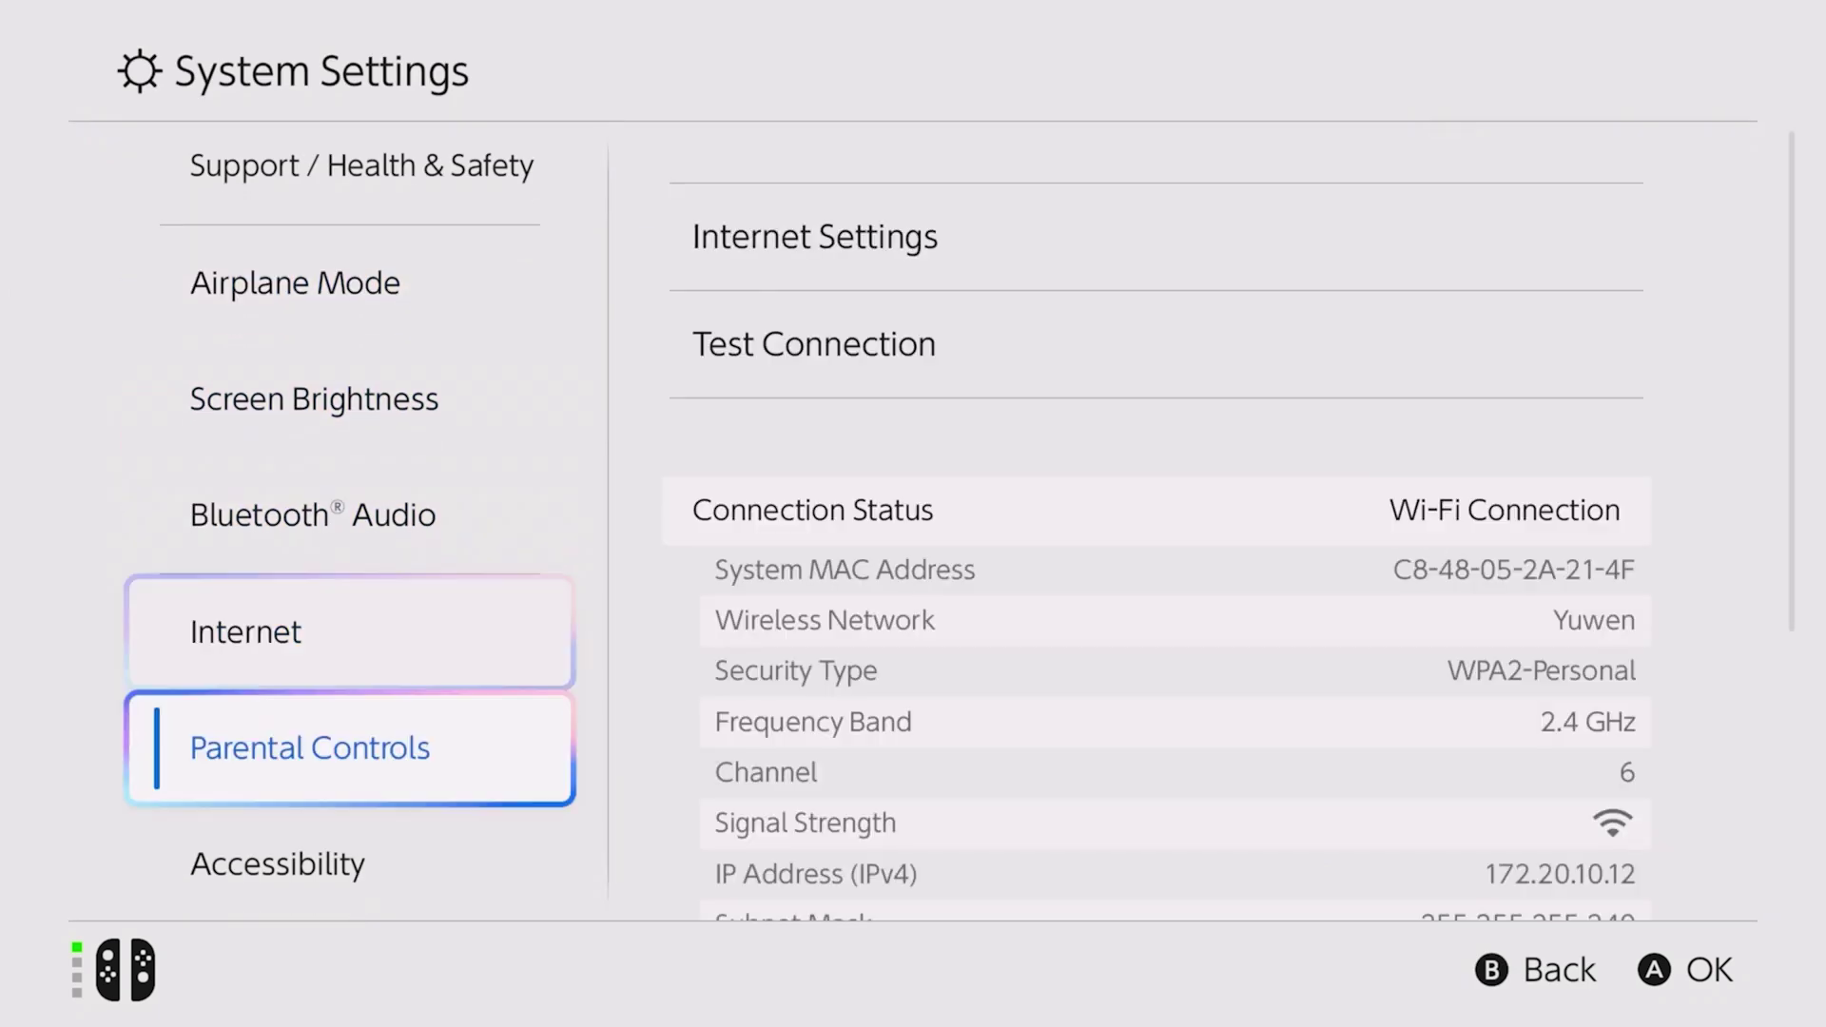
{"action": "key", "text": "Down"}
{"action": "key", "text": "Down"}
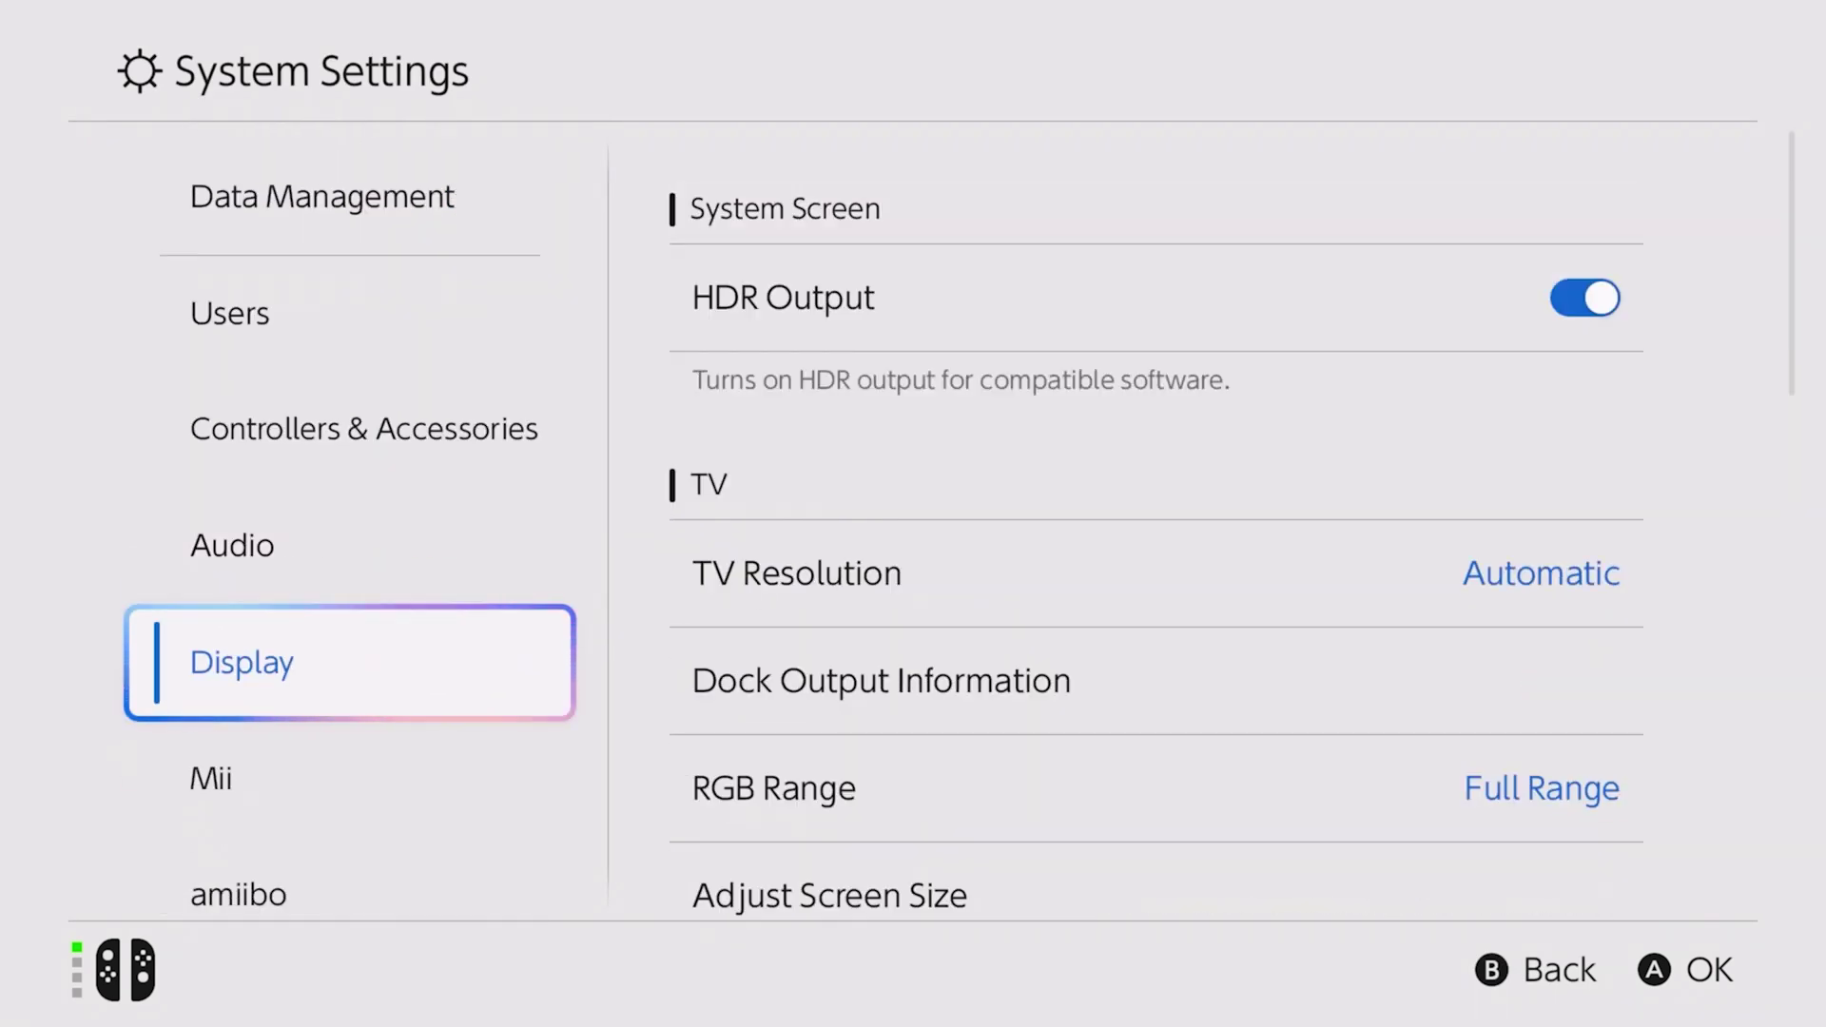
{"action": "key", "text": "Right"}
Compare the TV Resolution options and pick 1080p (Full HD), then move to Match TV Power State
{"action": "key", "text": "Down"}
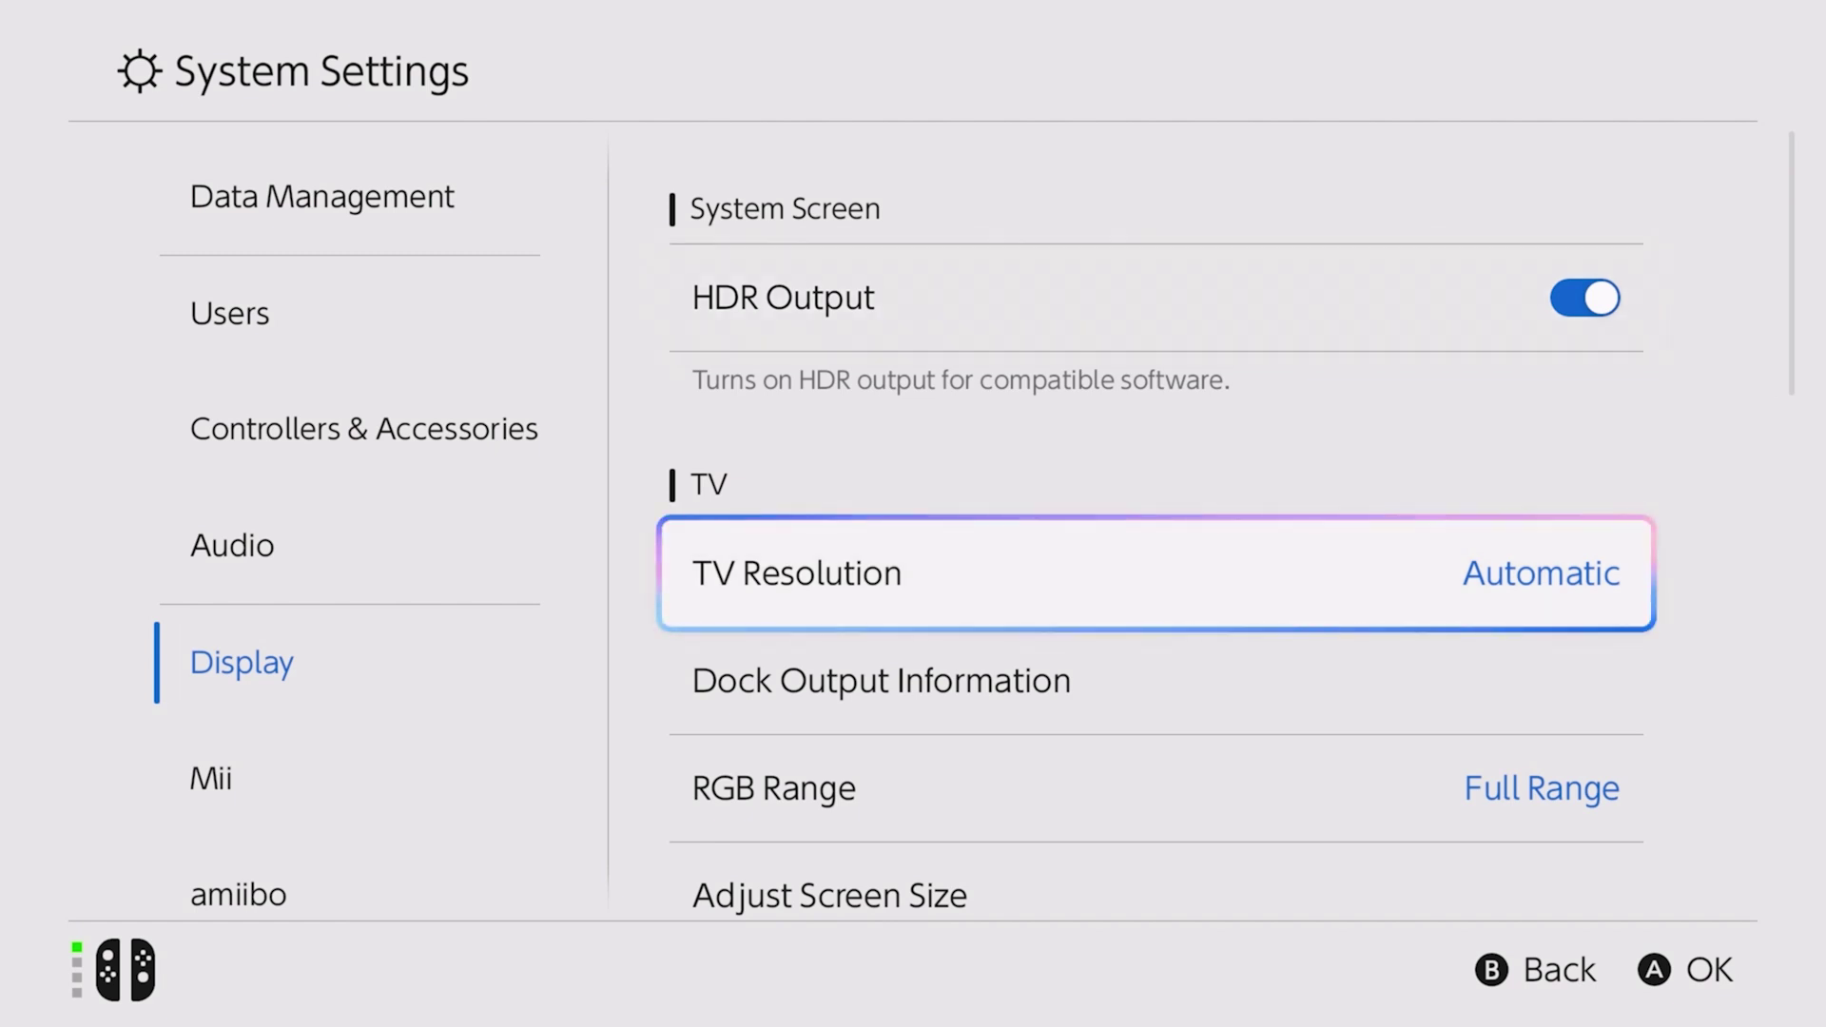
{"action": "key", "text": "Return"}
{"action": "key", "text": "Down"}
{"action": "key", "text": "Down"}
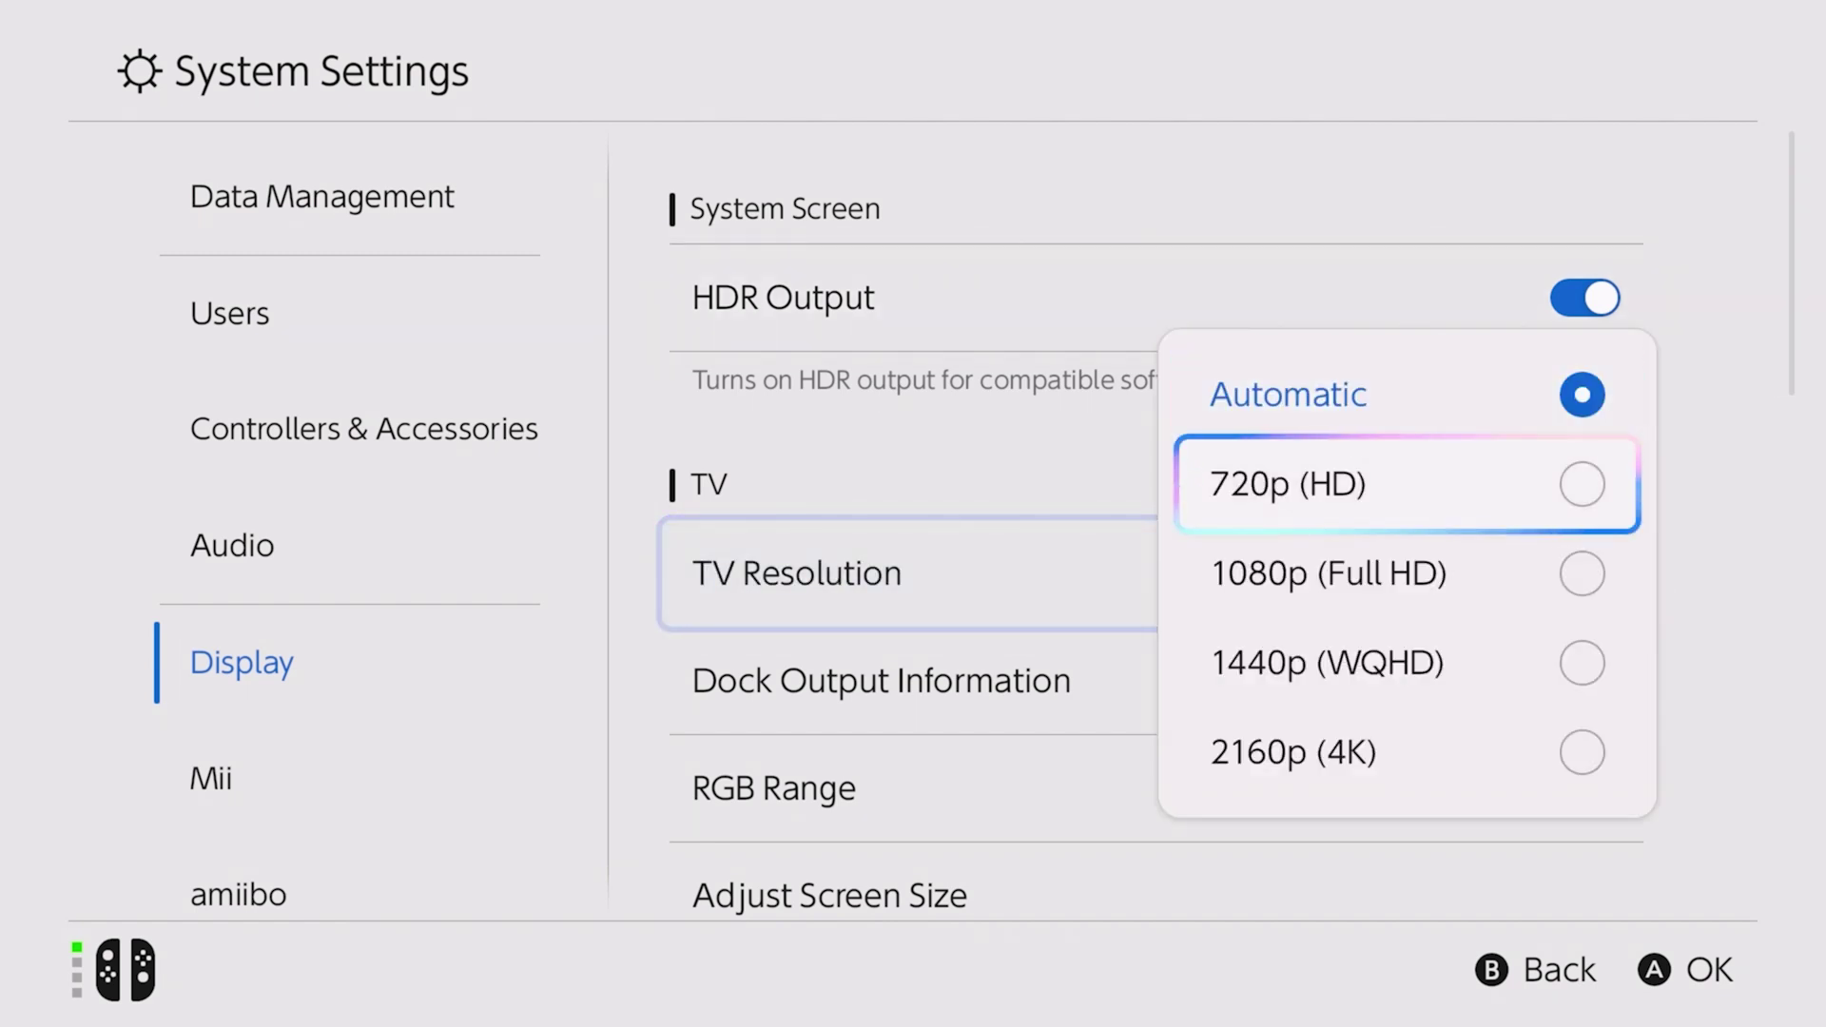
{"action": "key", "text": "Down"}
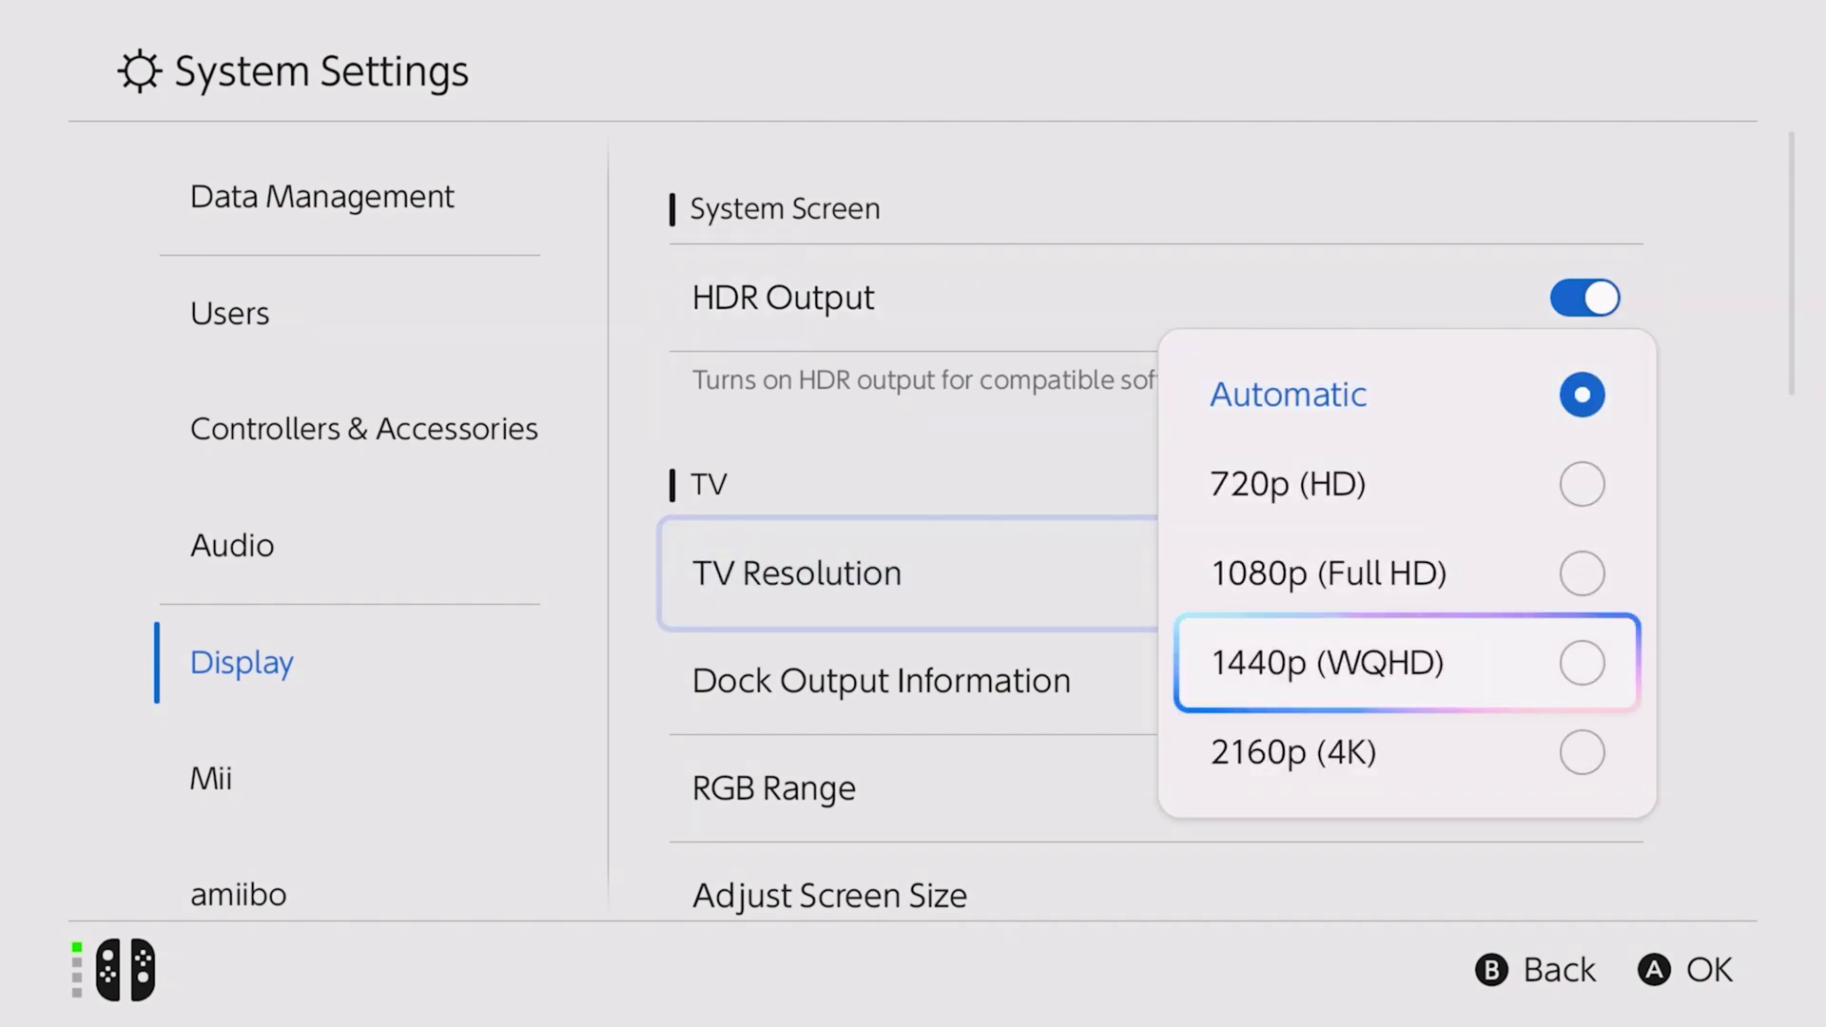
{"action": "key", "text": "Down"}
{"action": "key", "text": "Up"}
{"action": "key", "text": "Up"}
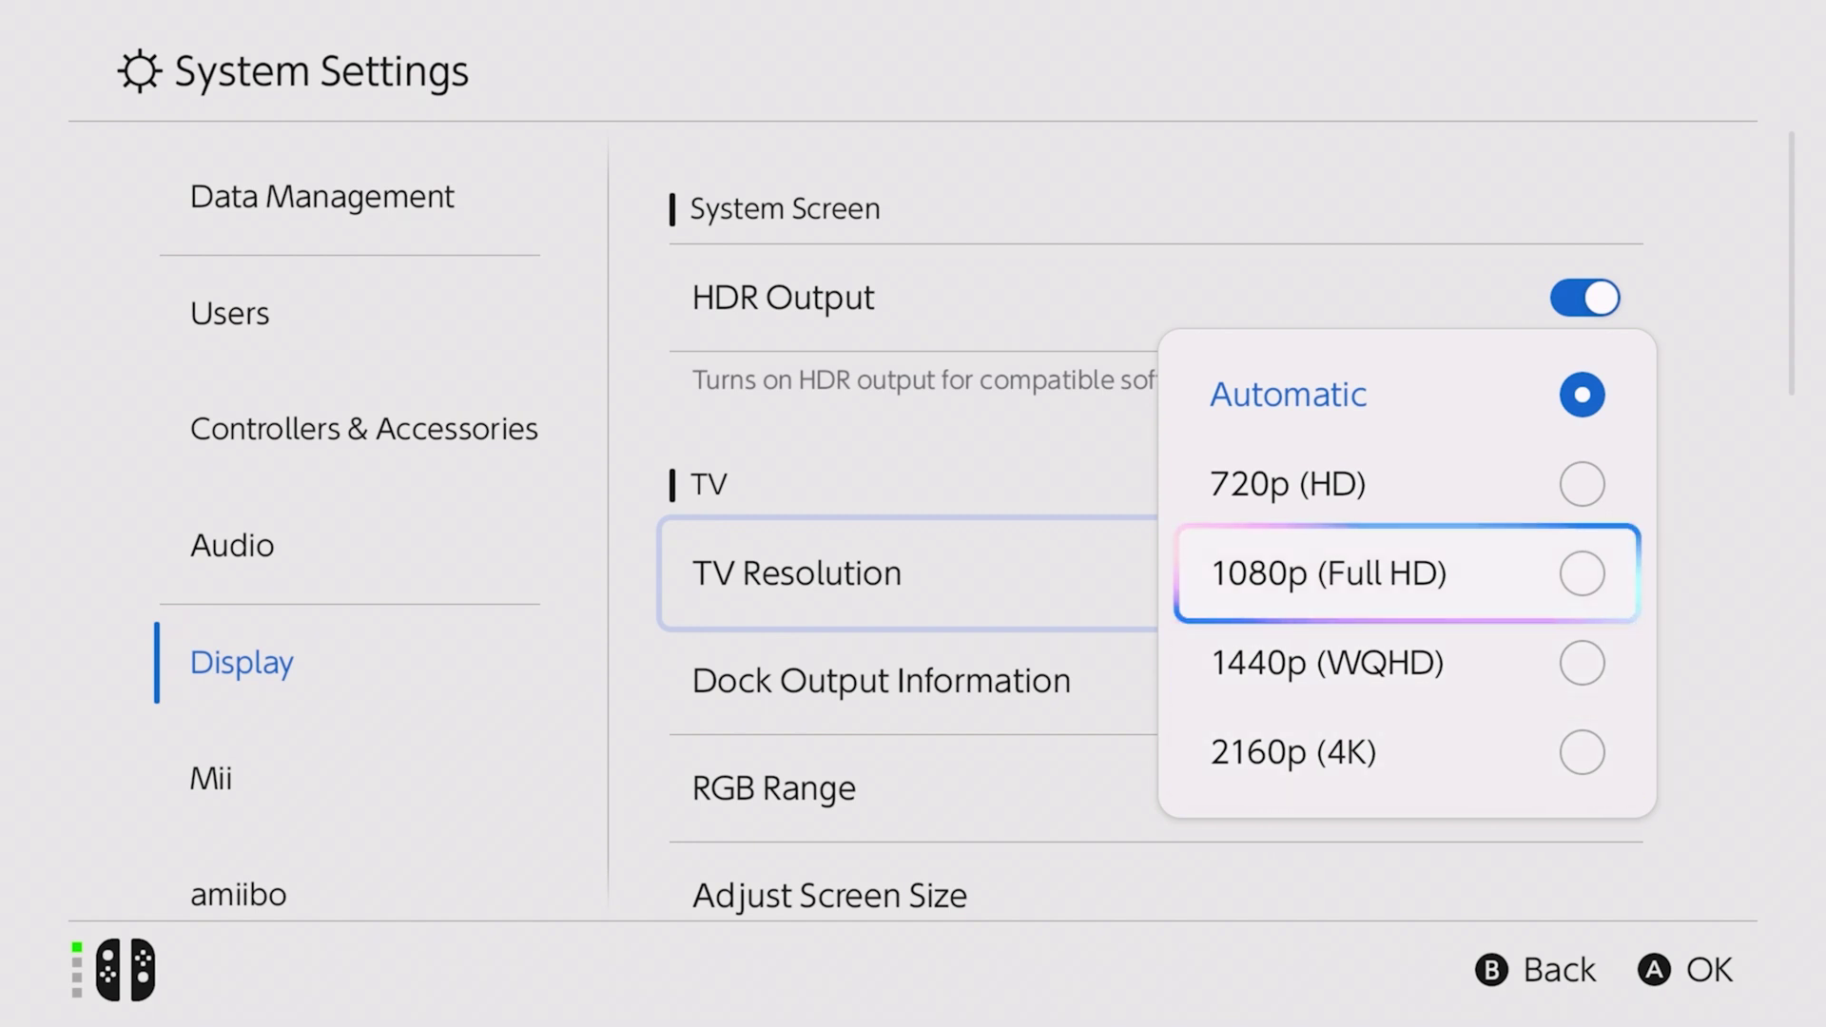
{"action": "key", "text": "Return"}
{"action": "key", "text": "Down"}
{"action": "key", "text": "Down"}
{"action": "key", "text": "Down"}
{"action": "key", "text": "Down"}
{"action": "key", "text": "Down"}
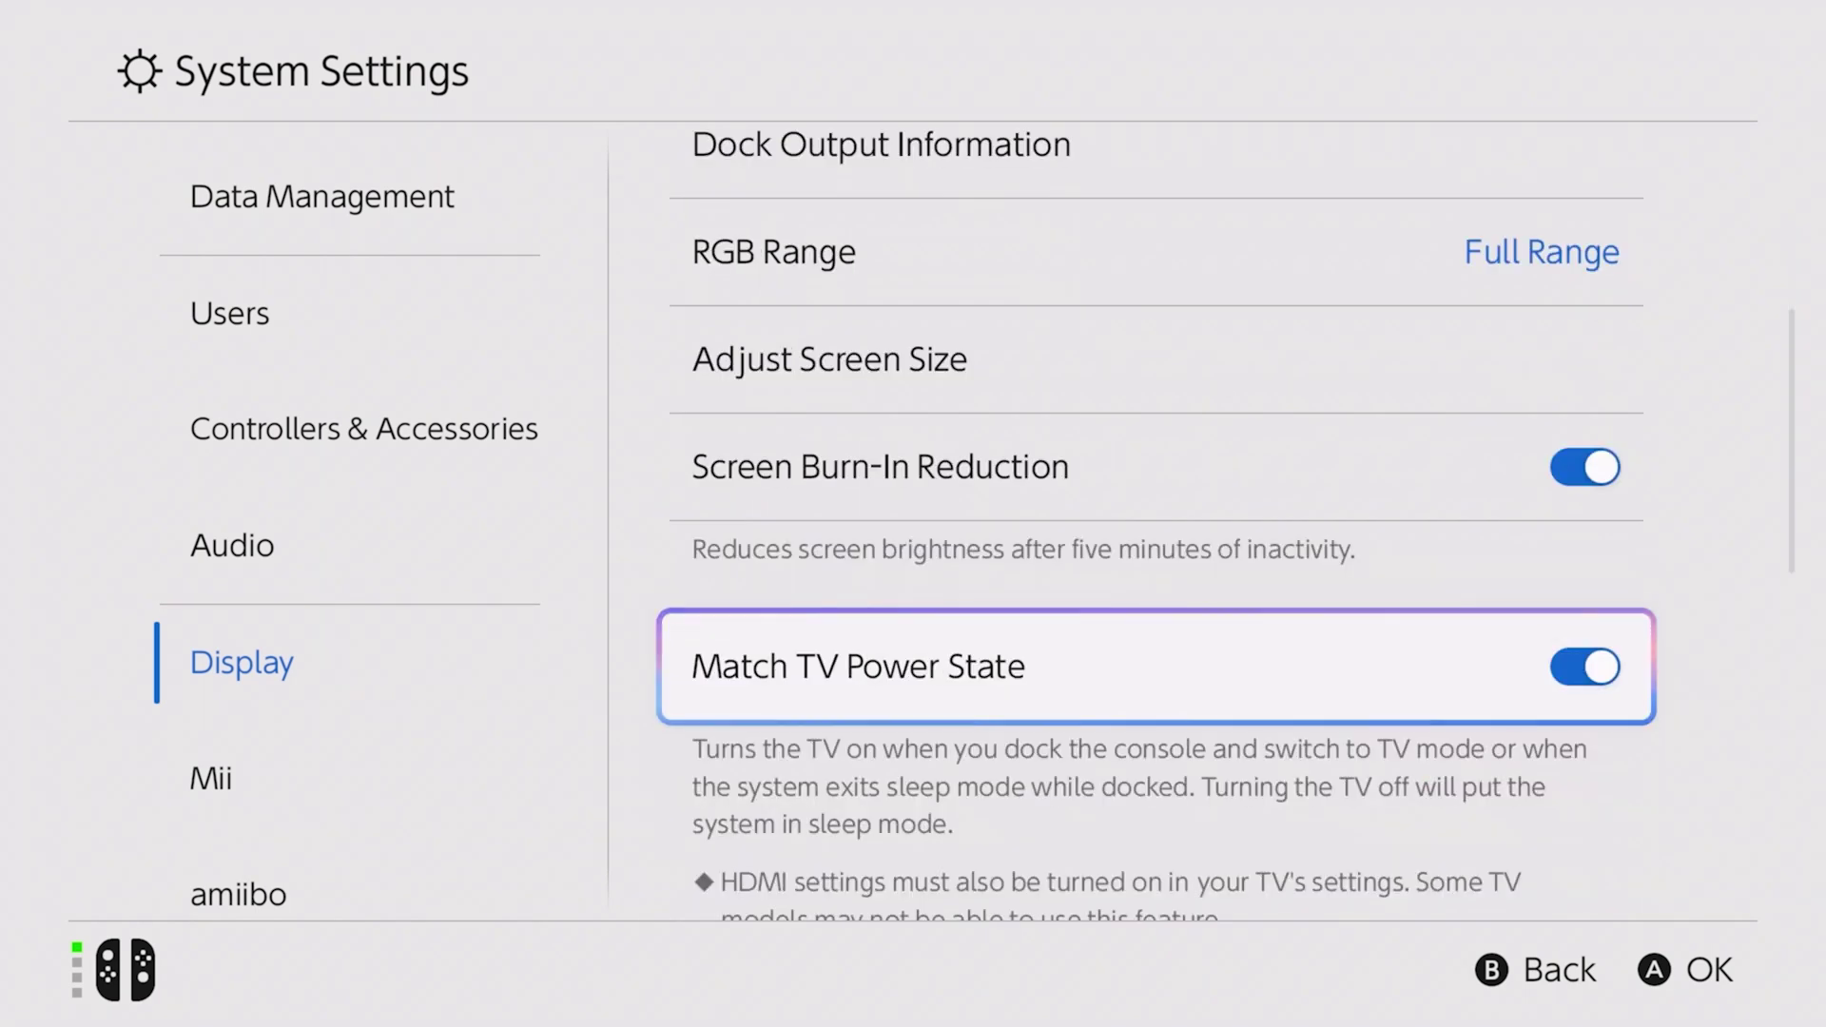
{"action": "key", "text": "Down"}
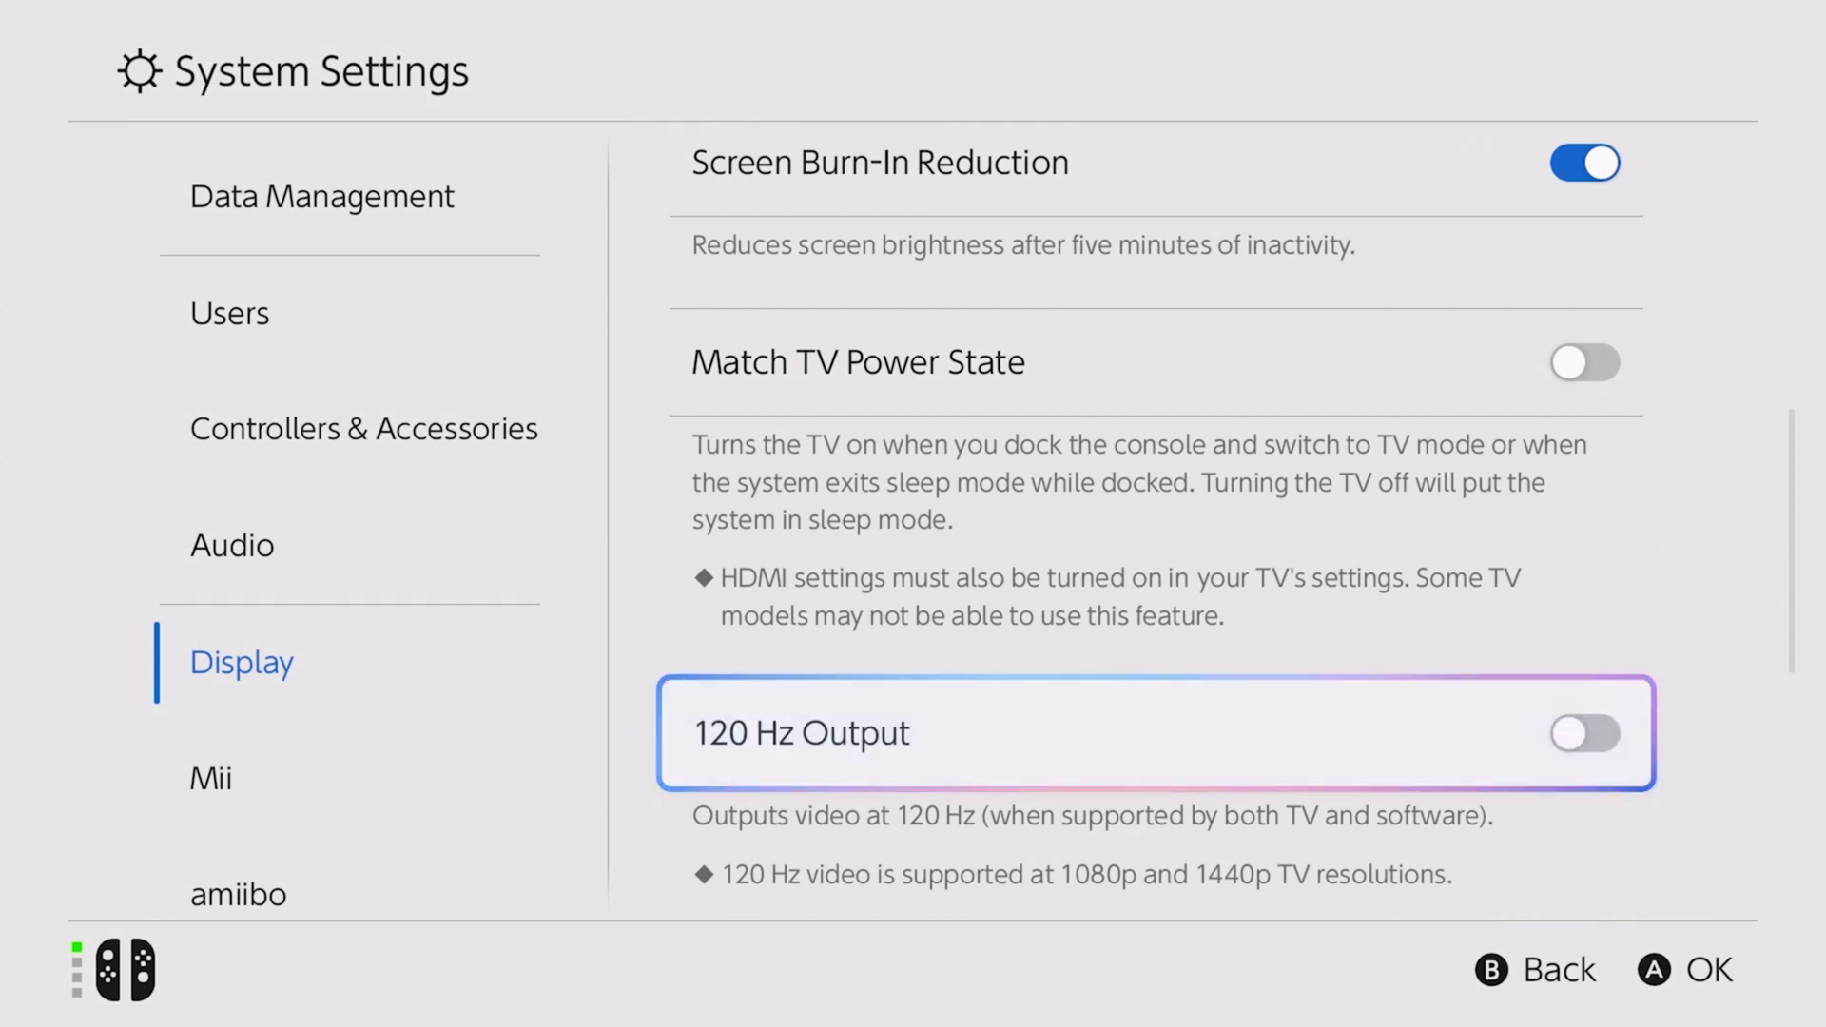
{"action": "key", "text": "Down"}
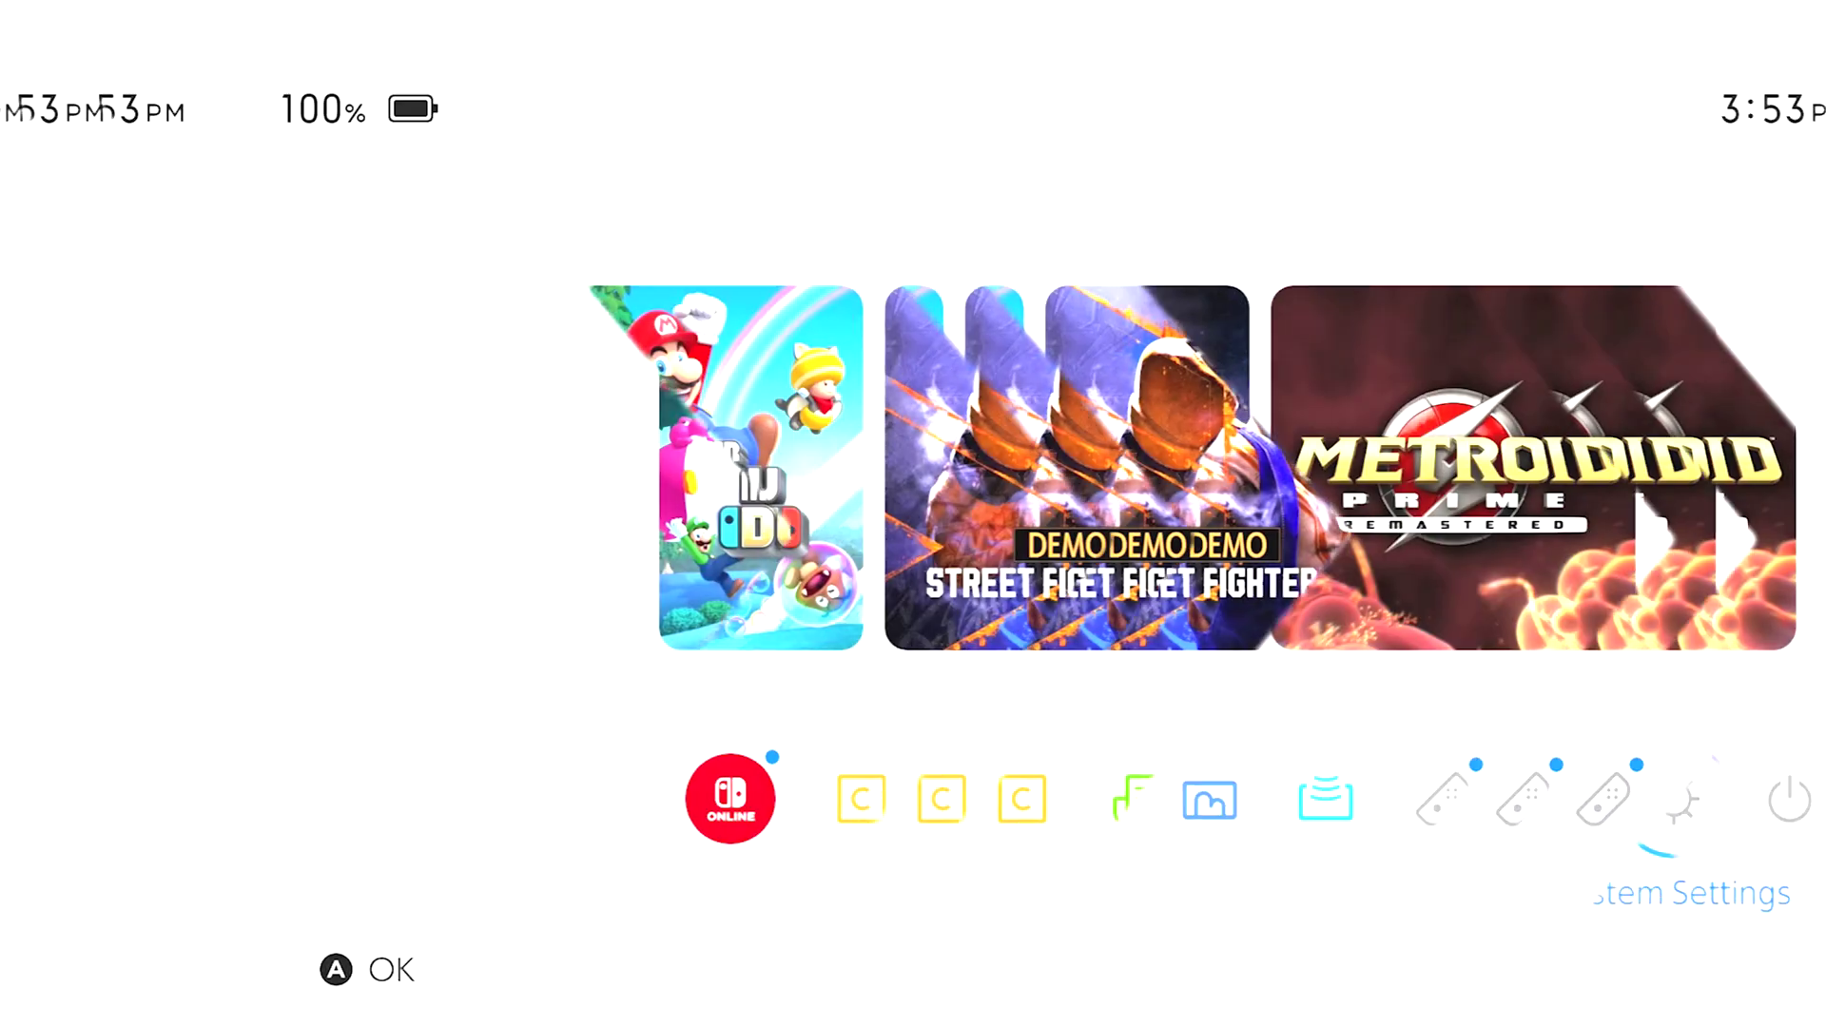
Review the Display page's TV Resolution choices, then open Dock Output Information
{"action": "key", "text": "Down"}
{"action": "key", "text": "Down"}
{"action": "key", "text": "Down"}
{"action": "key", "text": "Down"}
{"action": "key", "text": "Down"}
{"action": "key", "text": "Down"}
{"action": "key", "text": "Down"}
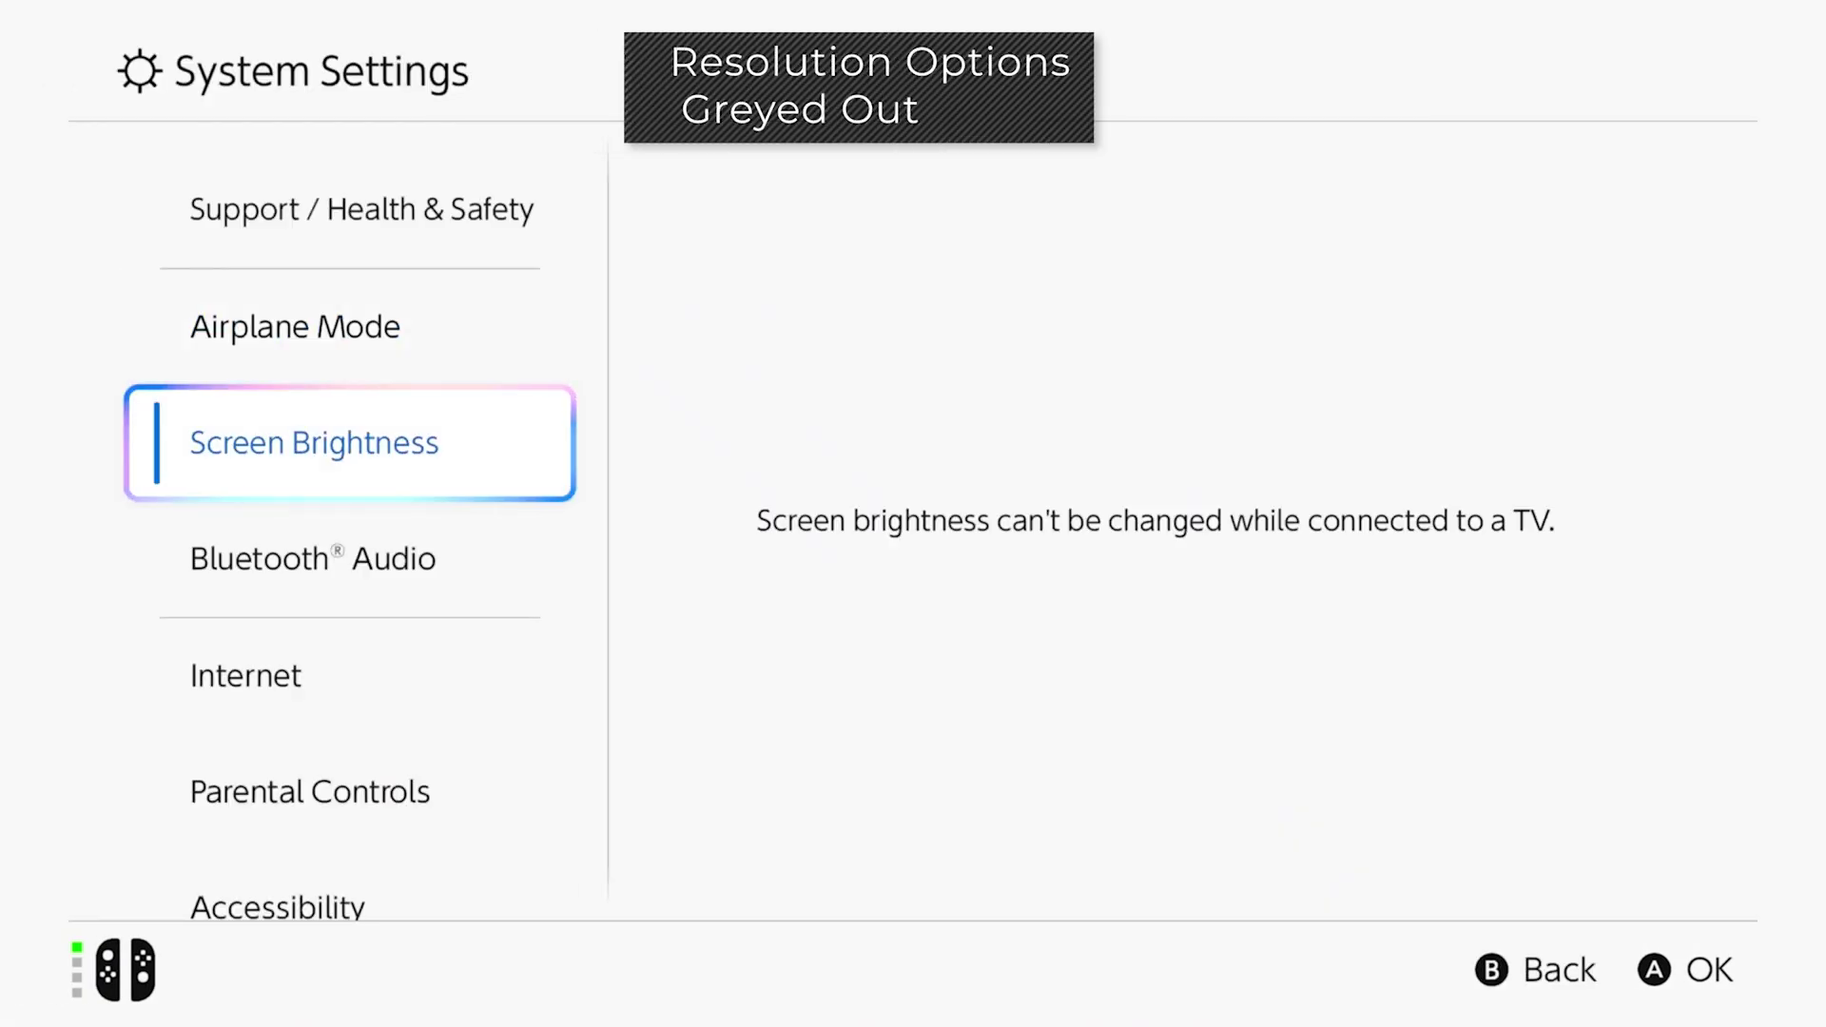
{"action": "key", "text": "Down"}
{"action": "key", "text": "Down"}
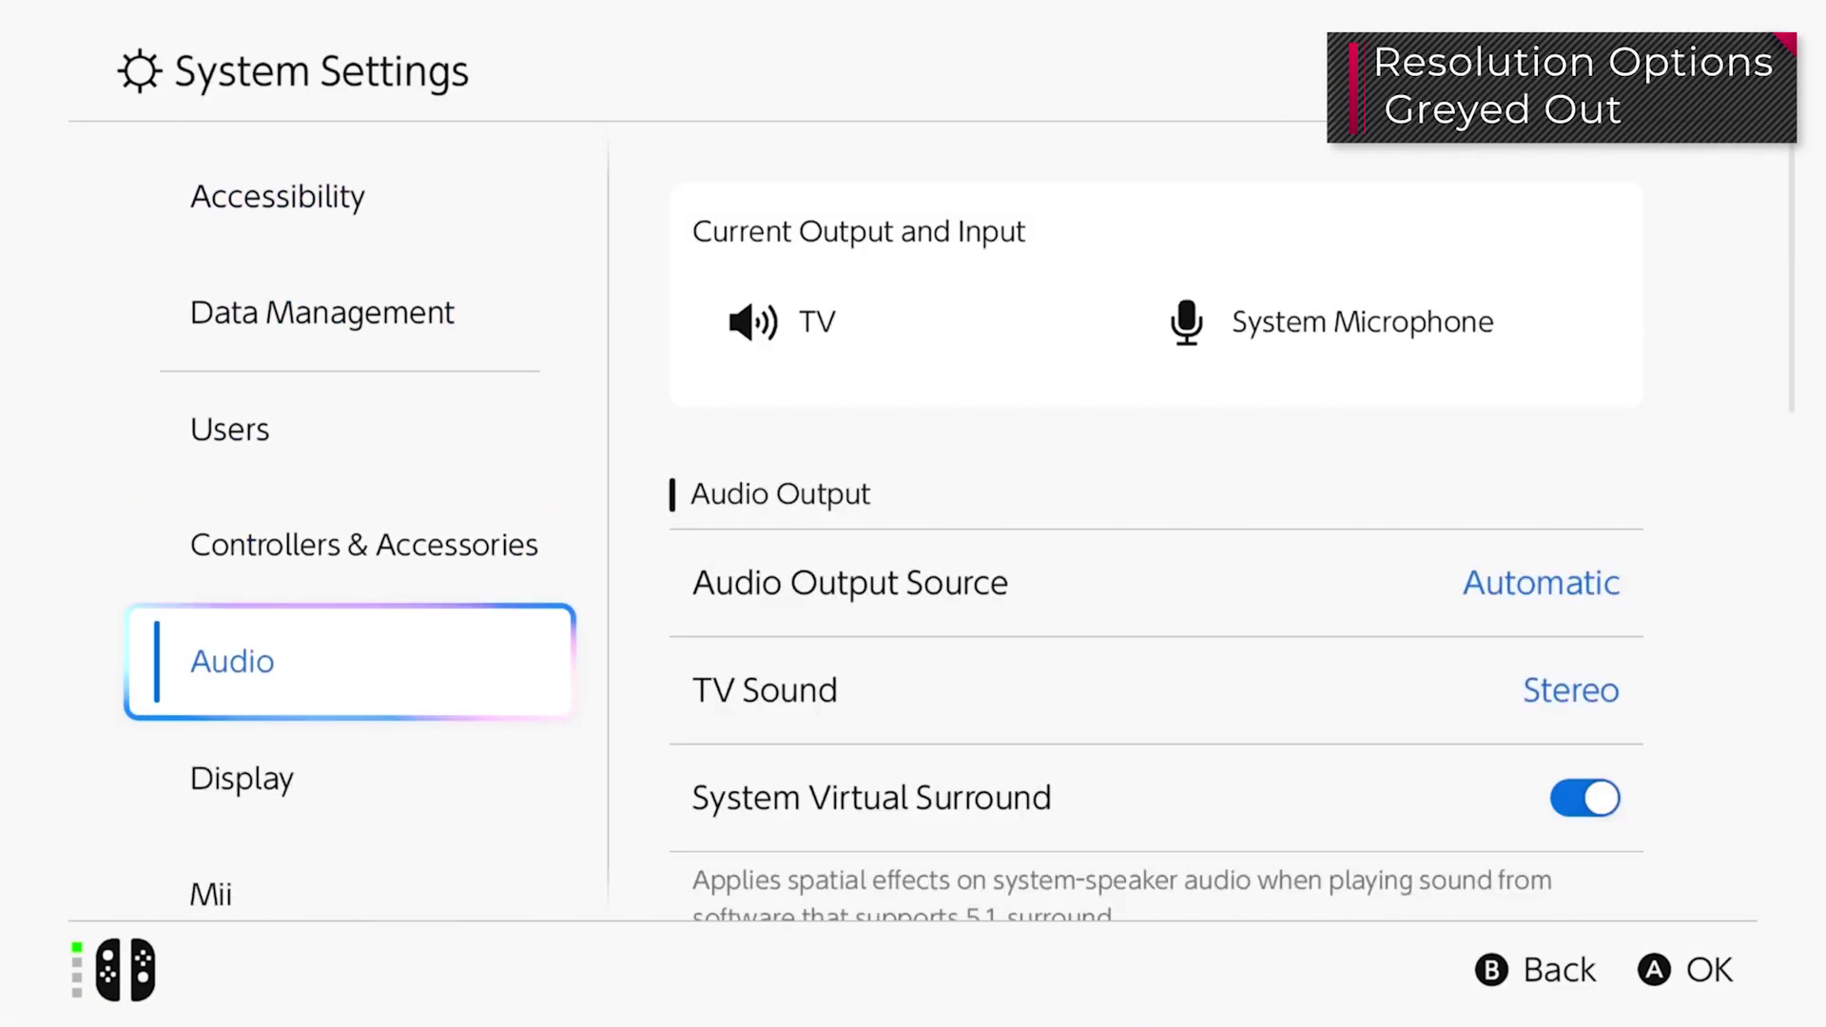
{"action": "key", "text": "Down"}
{"action": "key", "text": "Right"}
{"action": "key", "text": "Down"}
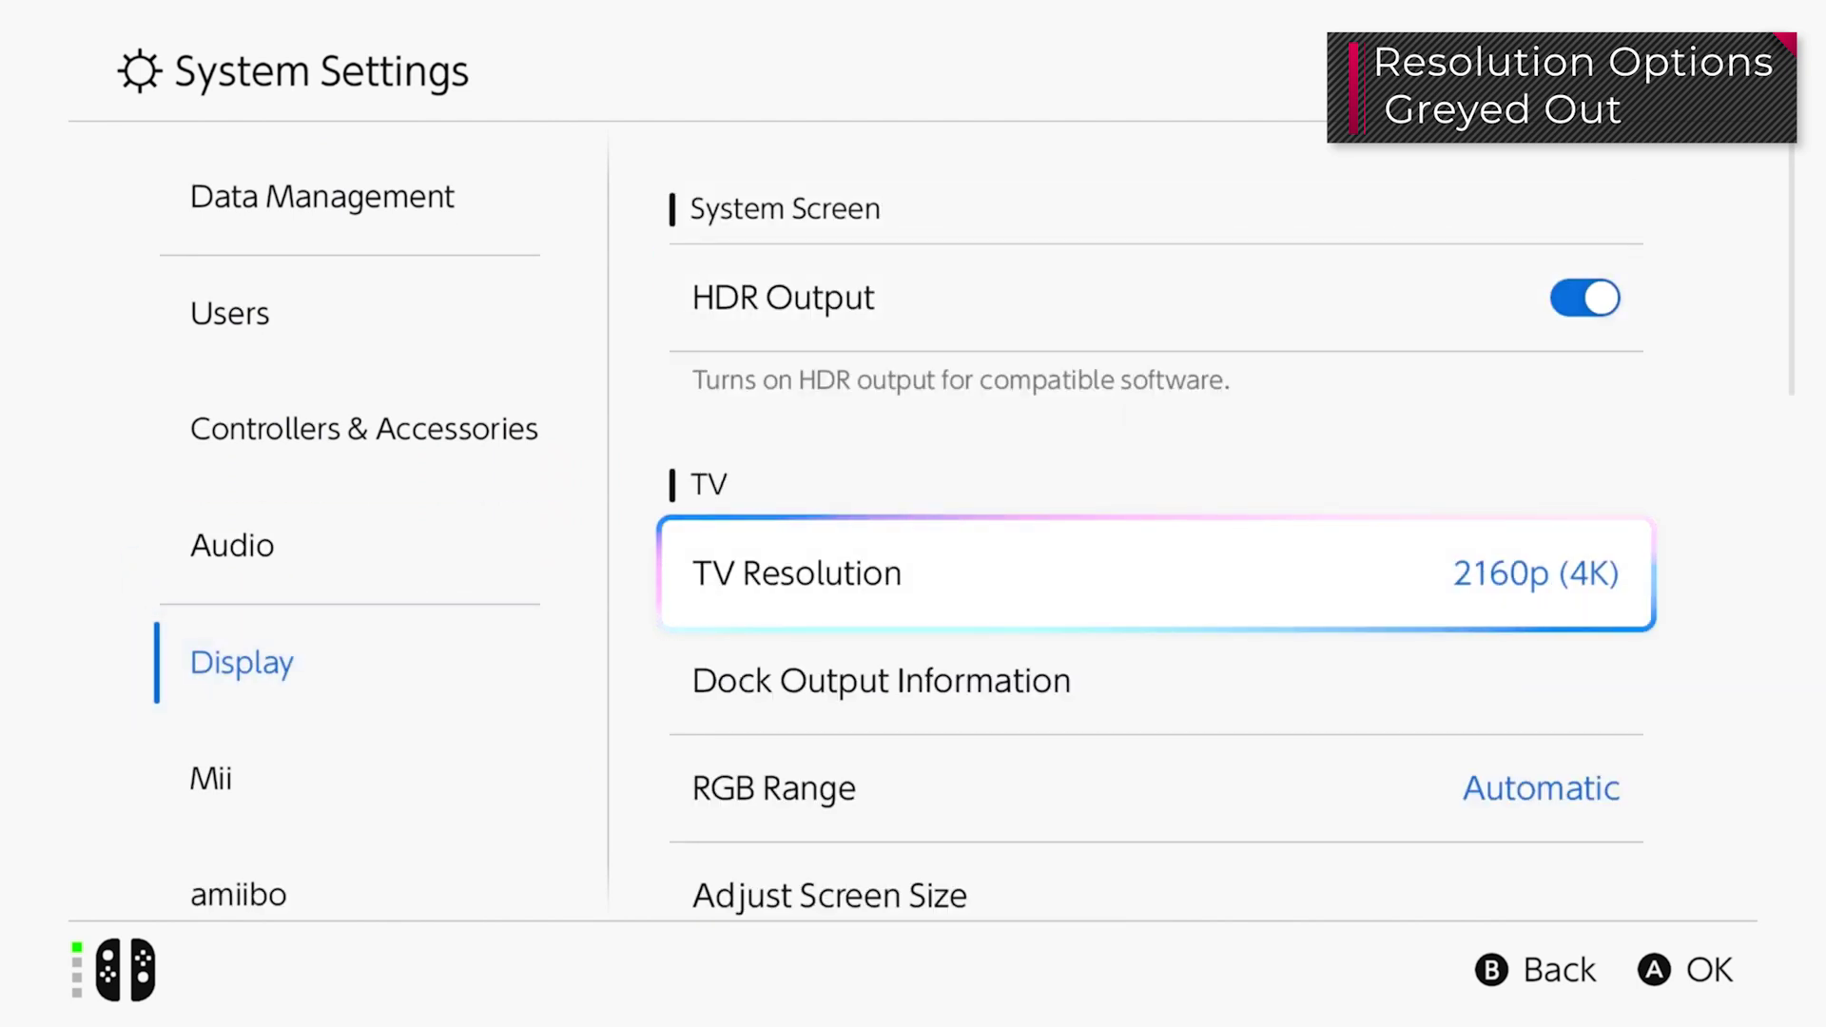
{"action": "key", "text": "Return"}
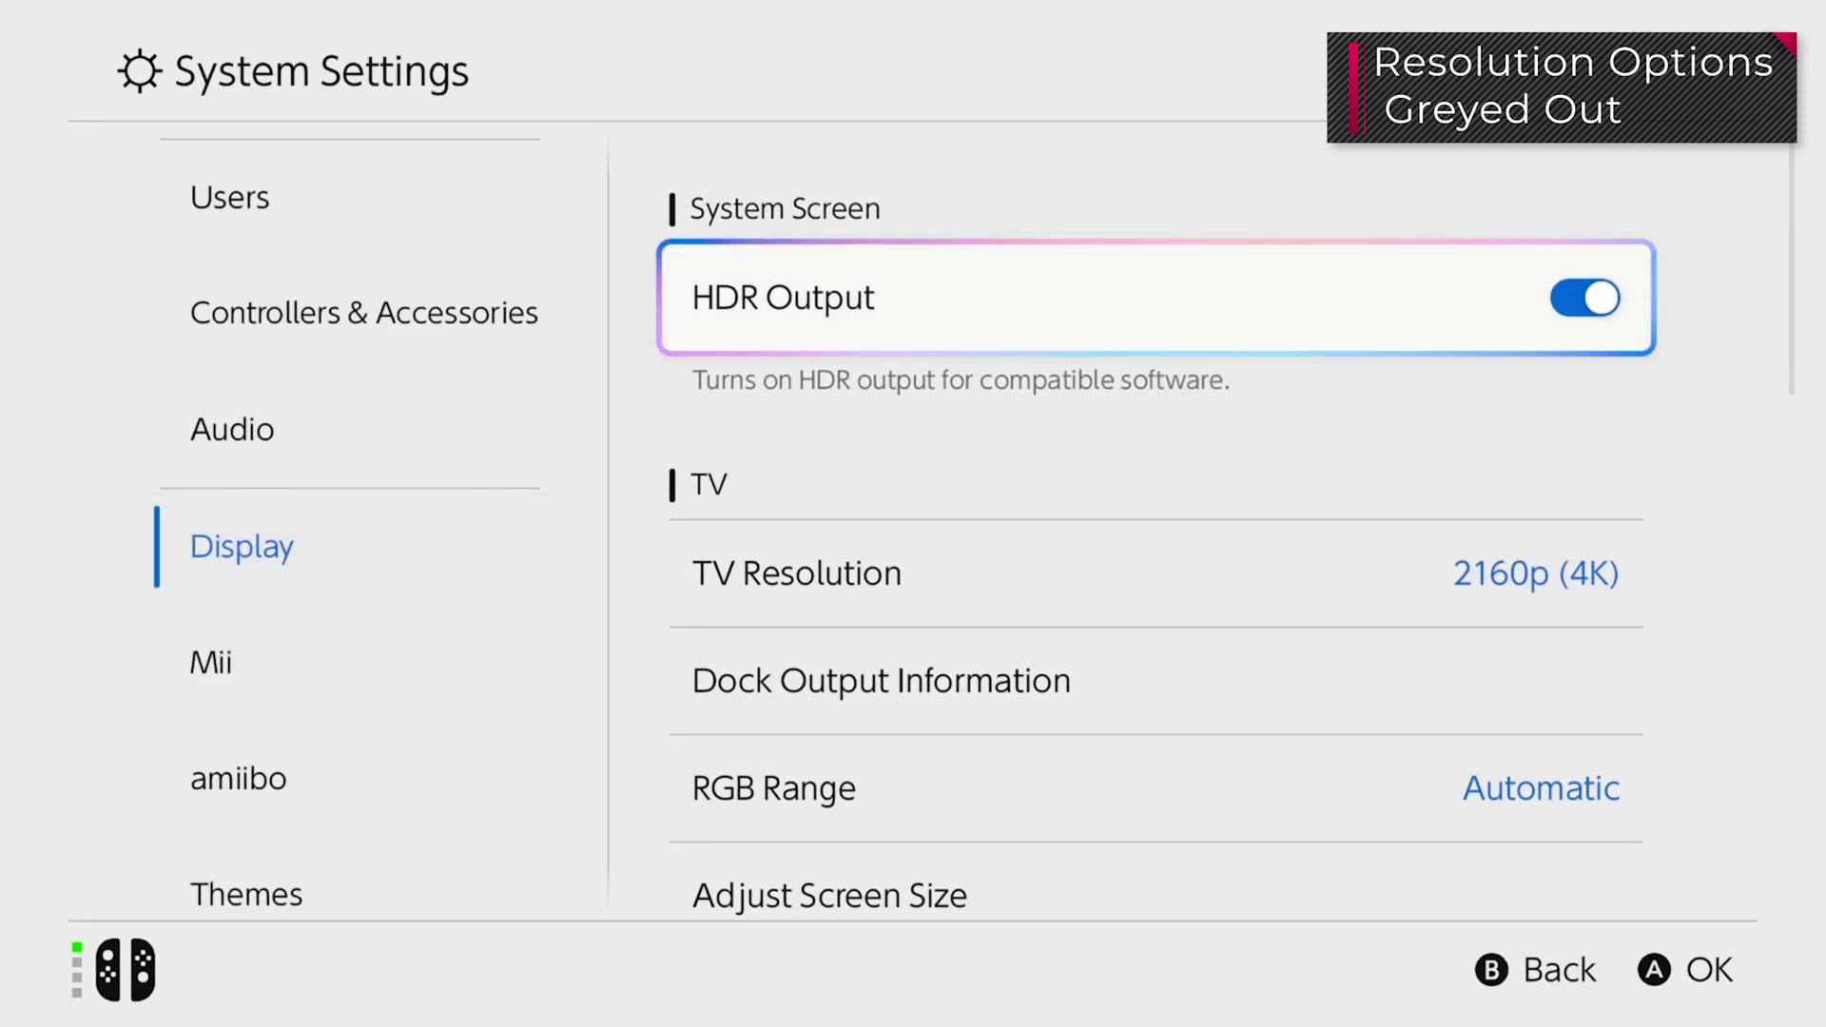
{"action": "key", "text": "Down"}
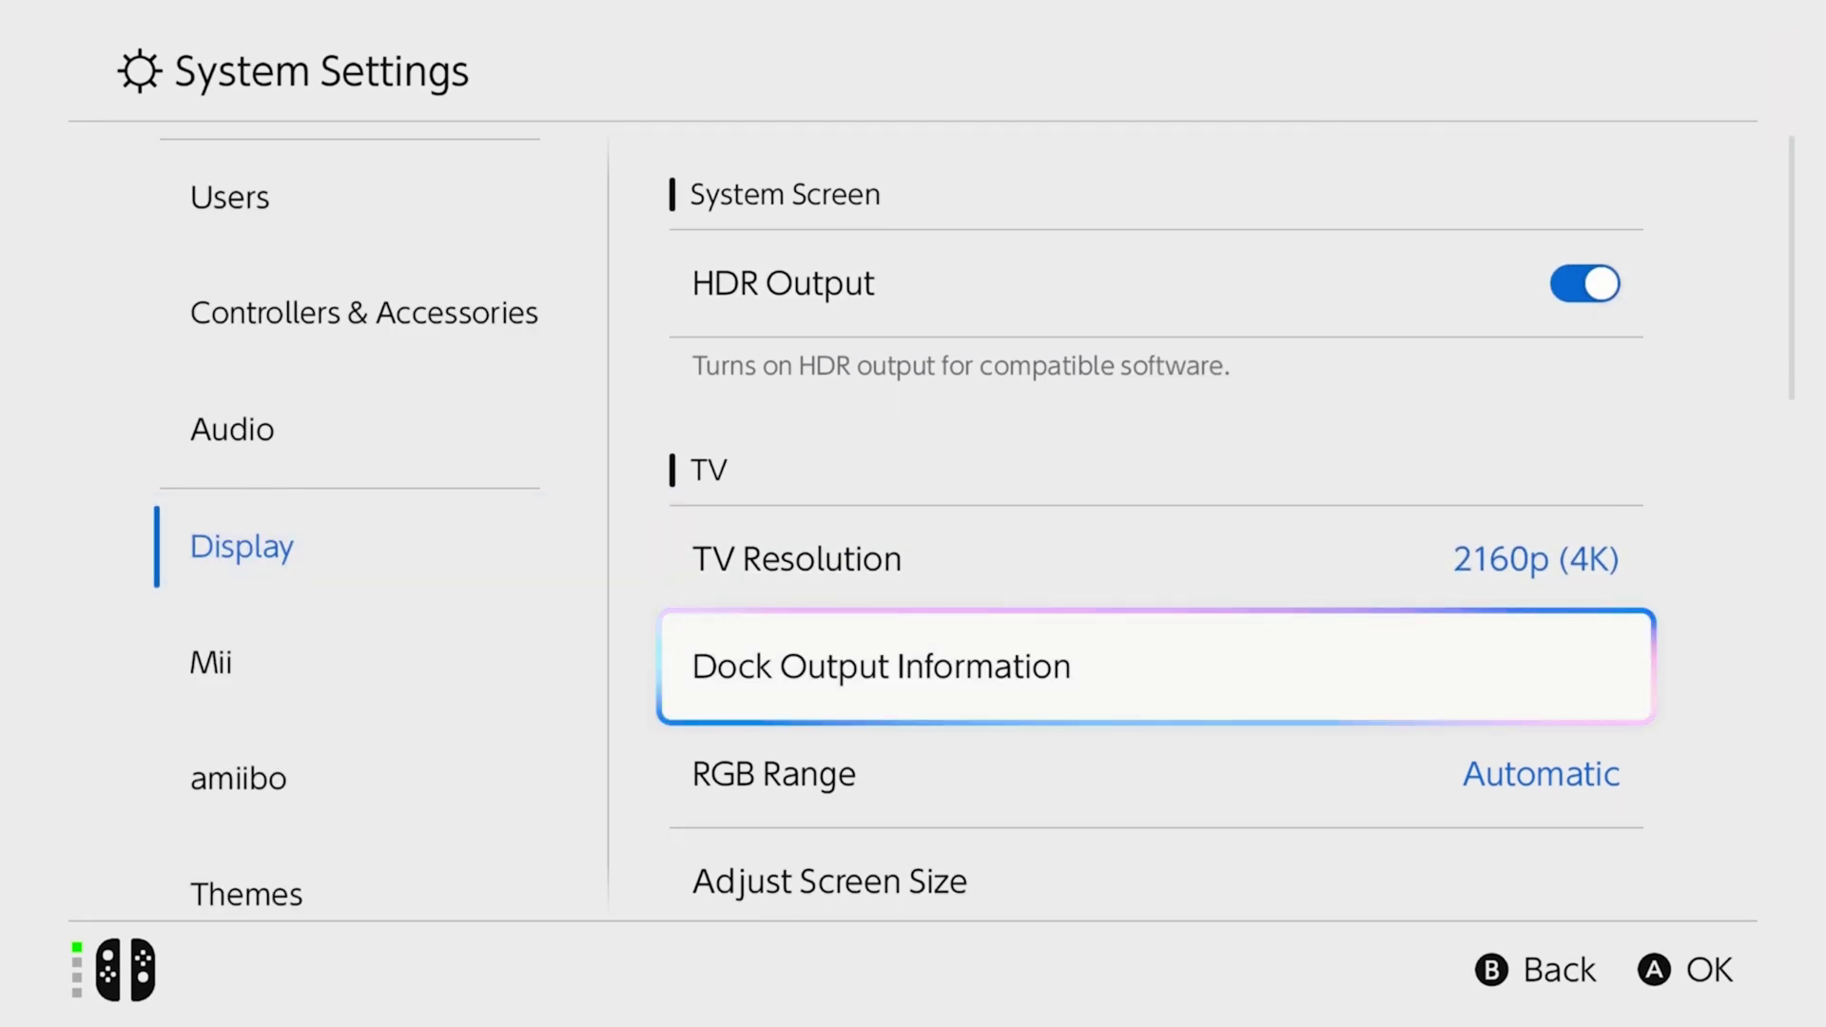
{"action": "key", "text": "Return"}
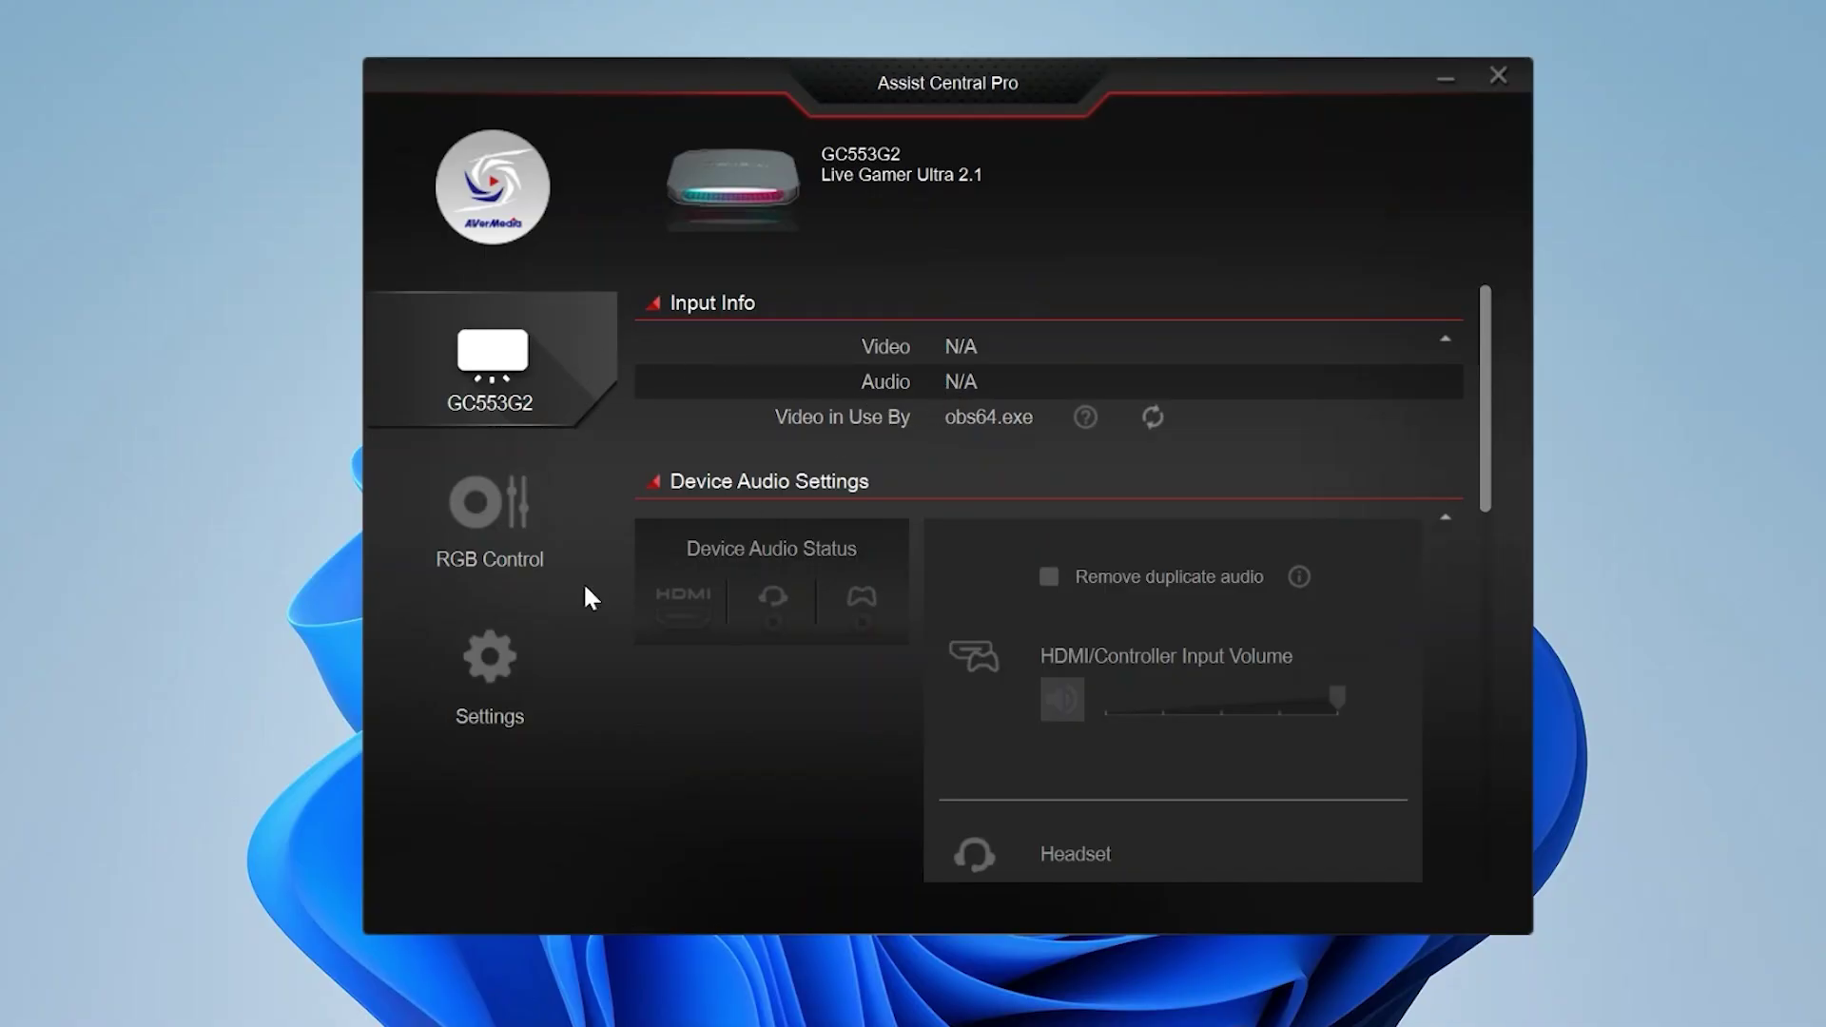
Switch Assist Central Pro's HDMI Compatibility EDID Mode from Merge Mode to Internal Mode
{"action": "left_click", "coordinate": [493, 686]}
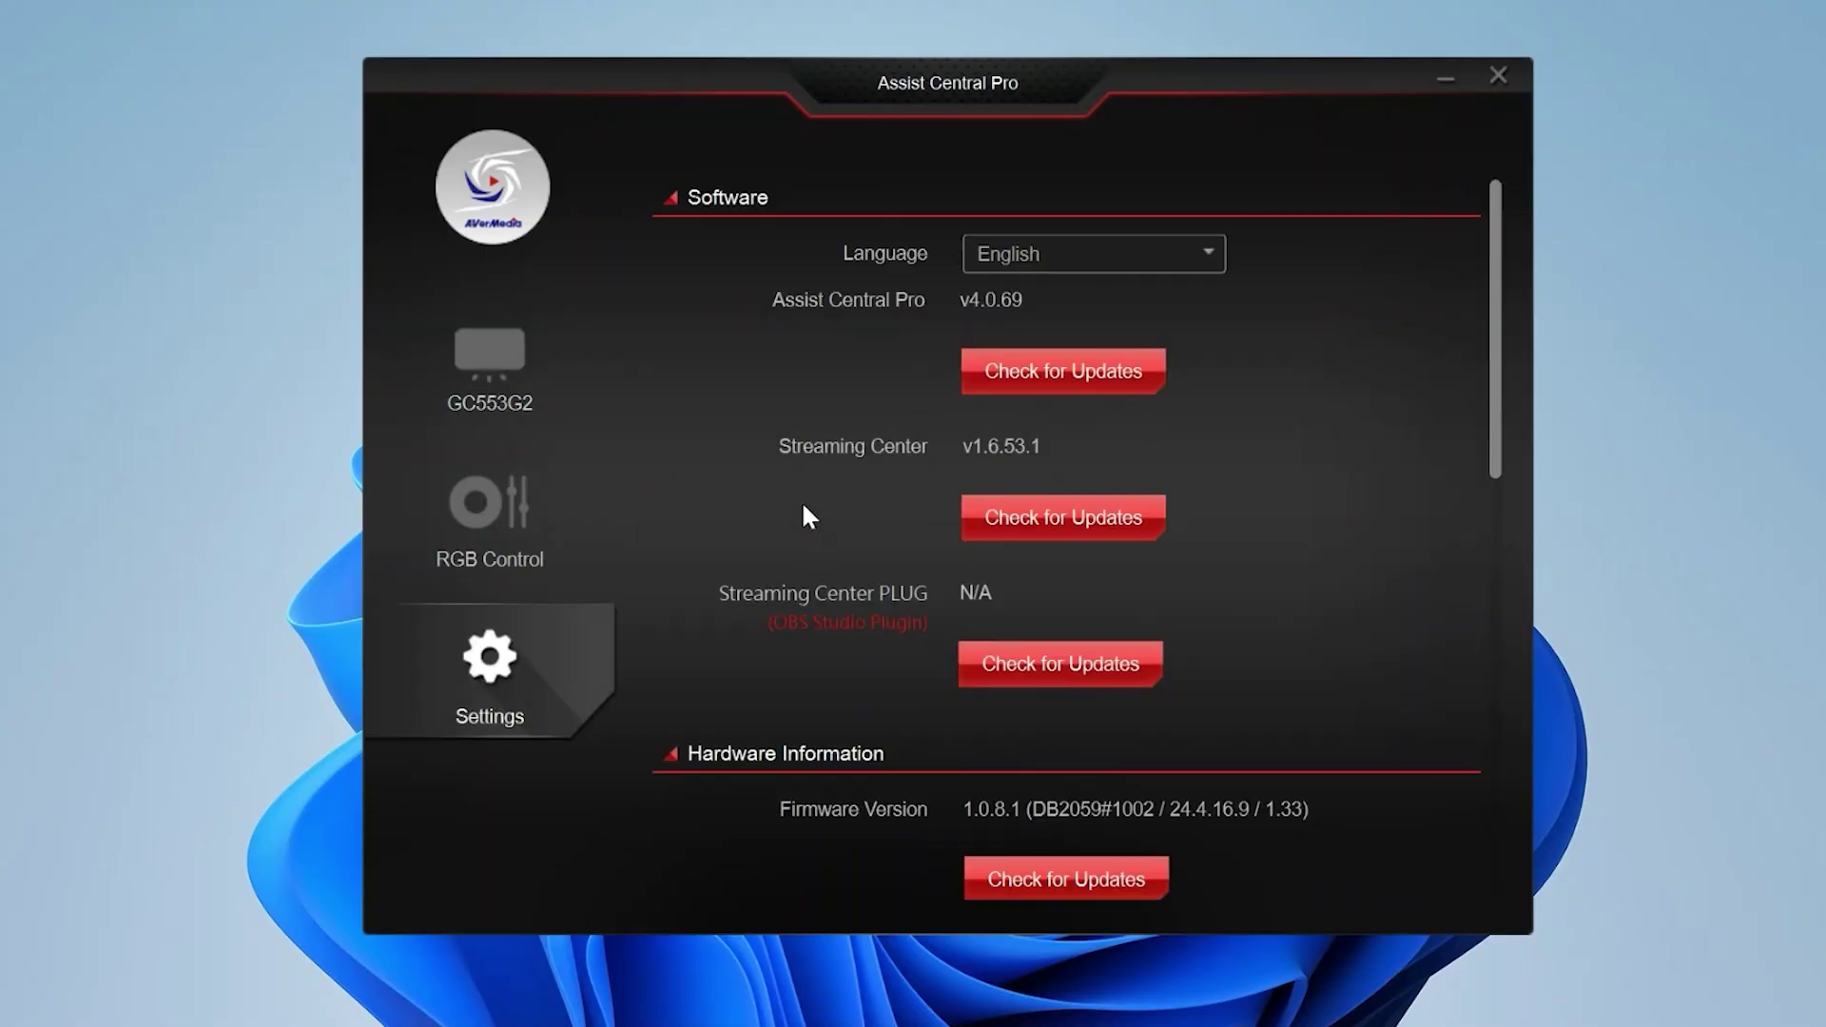
{"action": "scroll", "coordinate": [804, 506], "scroll_direction": "down", "scroll_amount": 7}
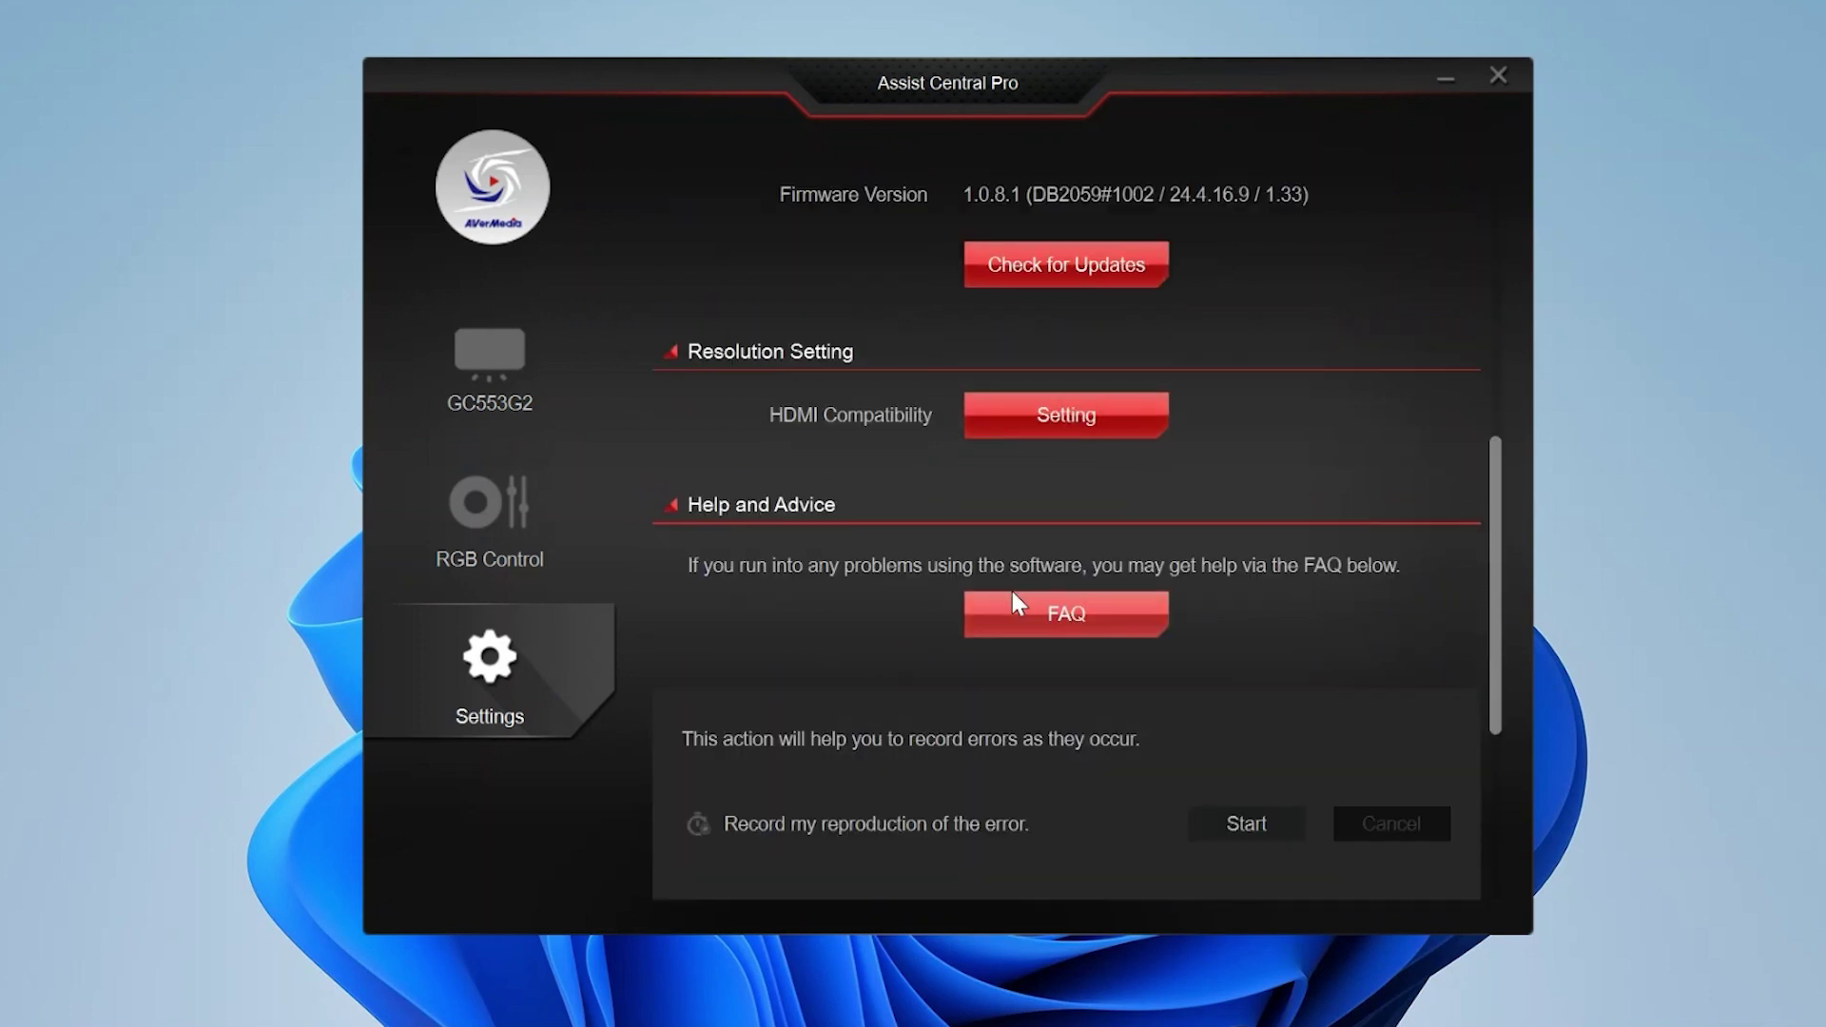
{"action": "left_click", "coordinate": [1040, 418]}
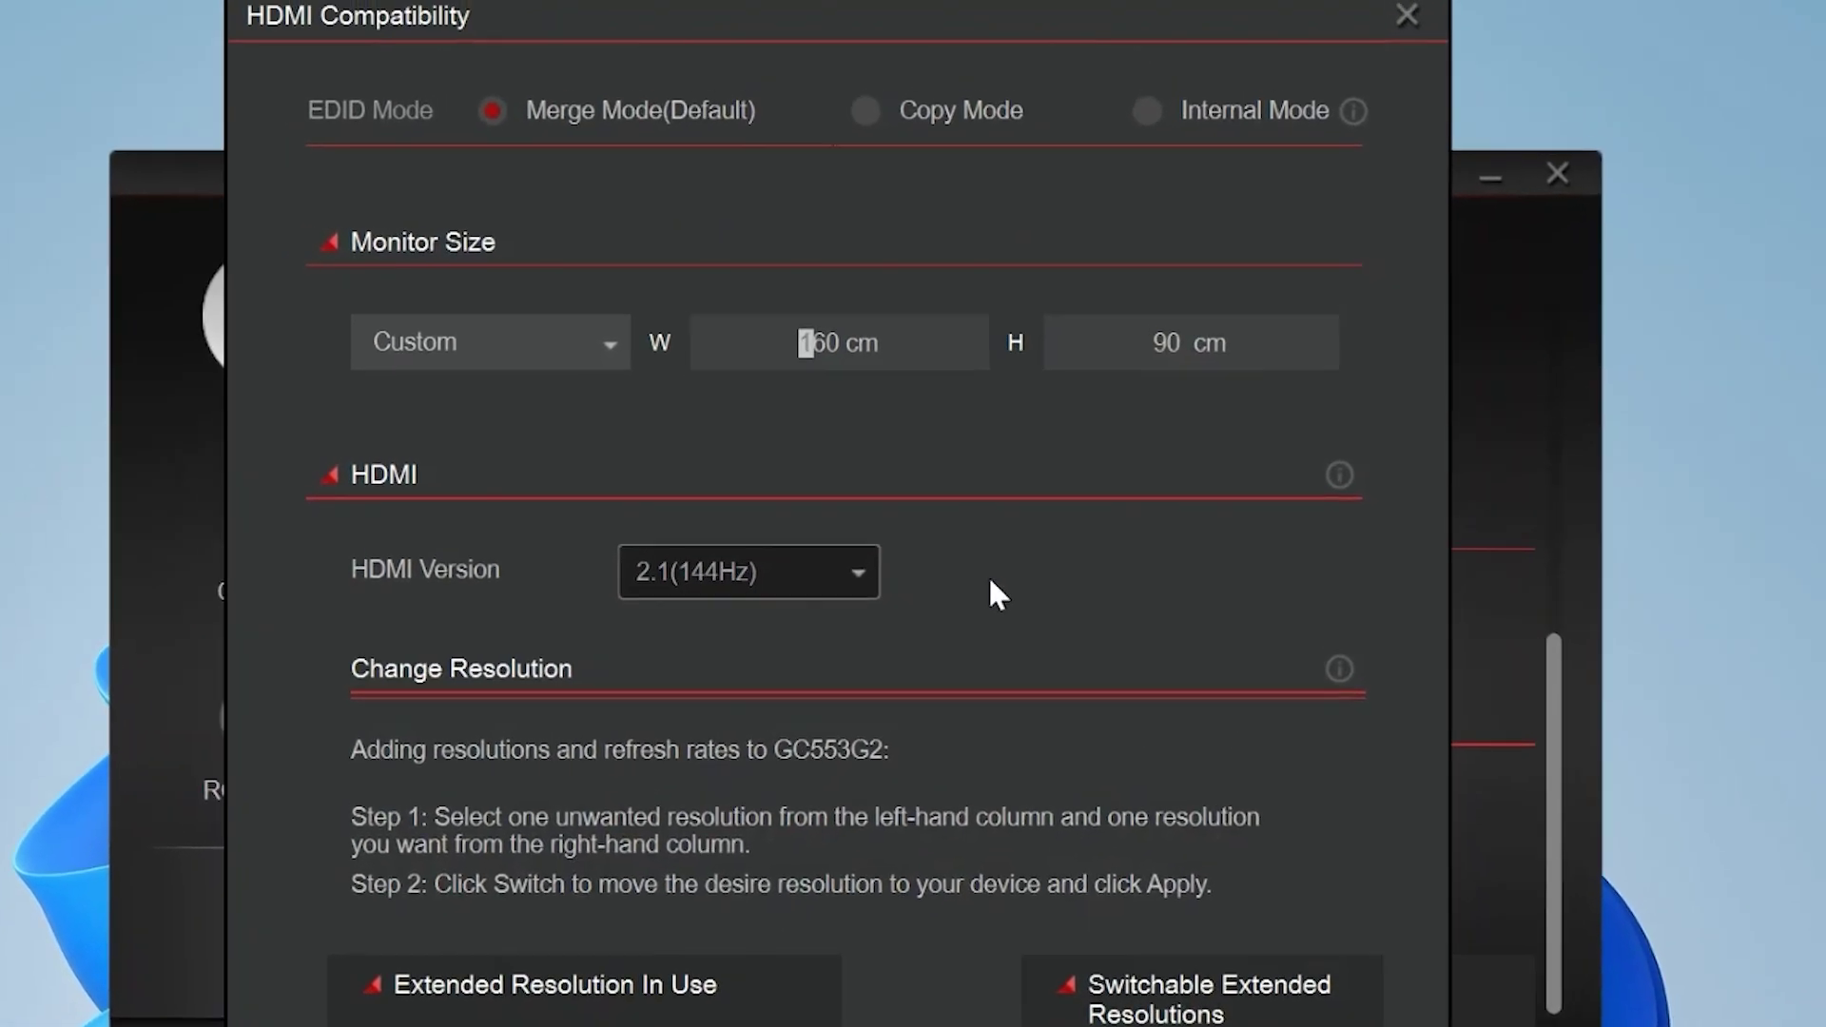
{"action": "left_click", "coordinate": [851, 123]}
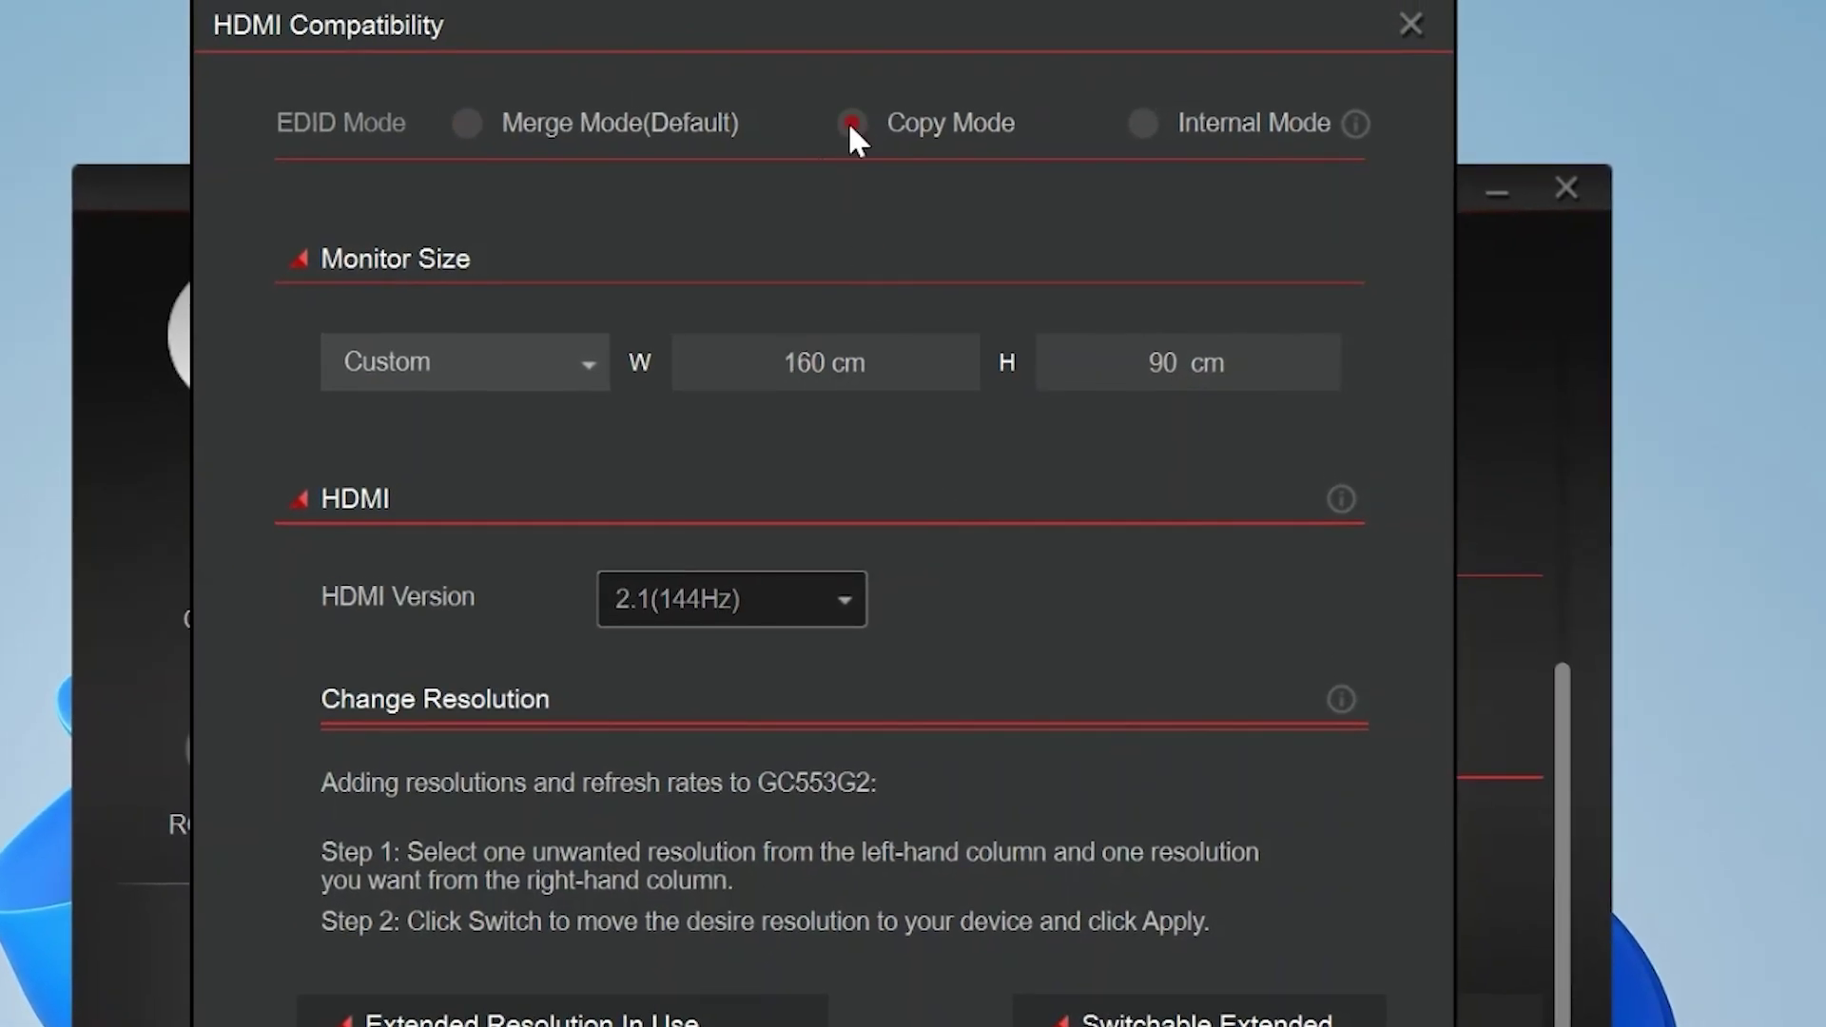
{"action": "left_click", "coordinate": [1142, 123]}
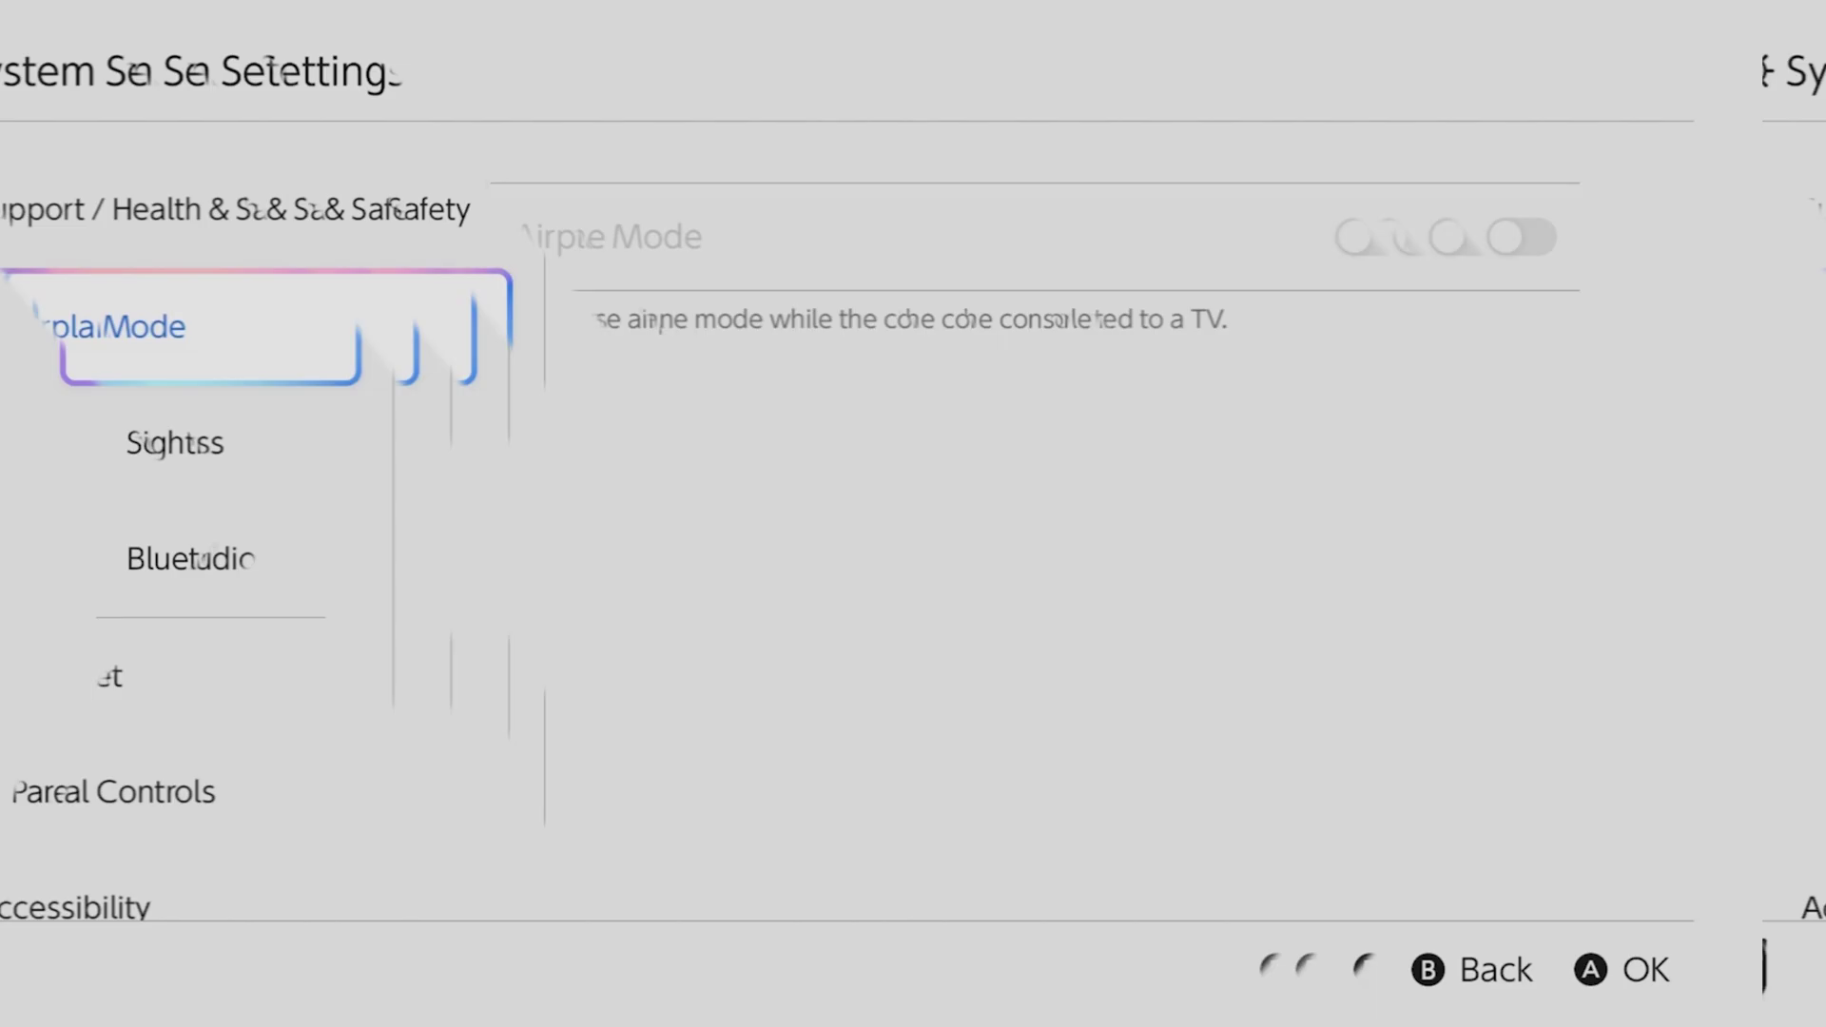
Confirm HDR is outputting in Dock Output Information, then move down to Adjust HDR
{"action": "key", "text": "Down"}
{"action": "key", "text": "Down"}
{"action": "key", "text": "Down"}
{"action": "key", "text": "Down"}
{"action": "key", "text": "Down"}
{"action": "key", "text": "Down"}
{"action": "key", "text": "Down"}
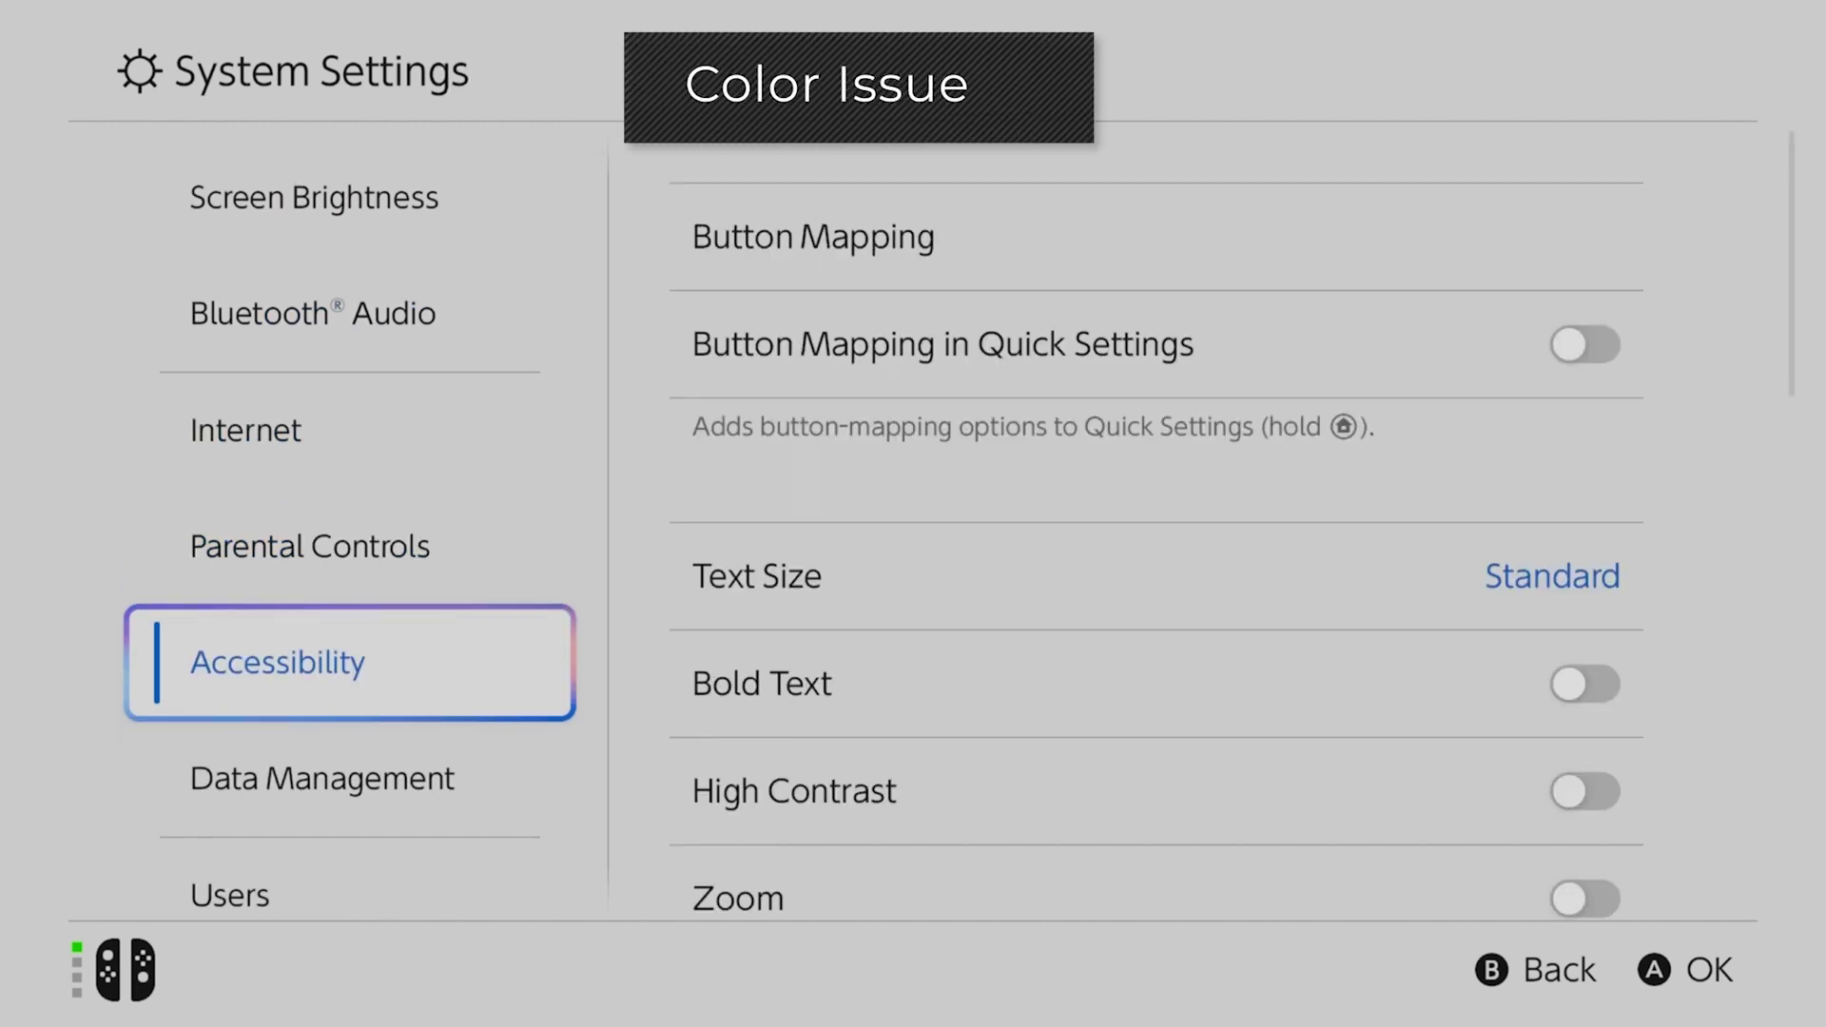
{"action": "key", "text": "Down"}
{"action": "key", "text": "Down"}
{"action": "key", "text": "Down"}
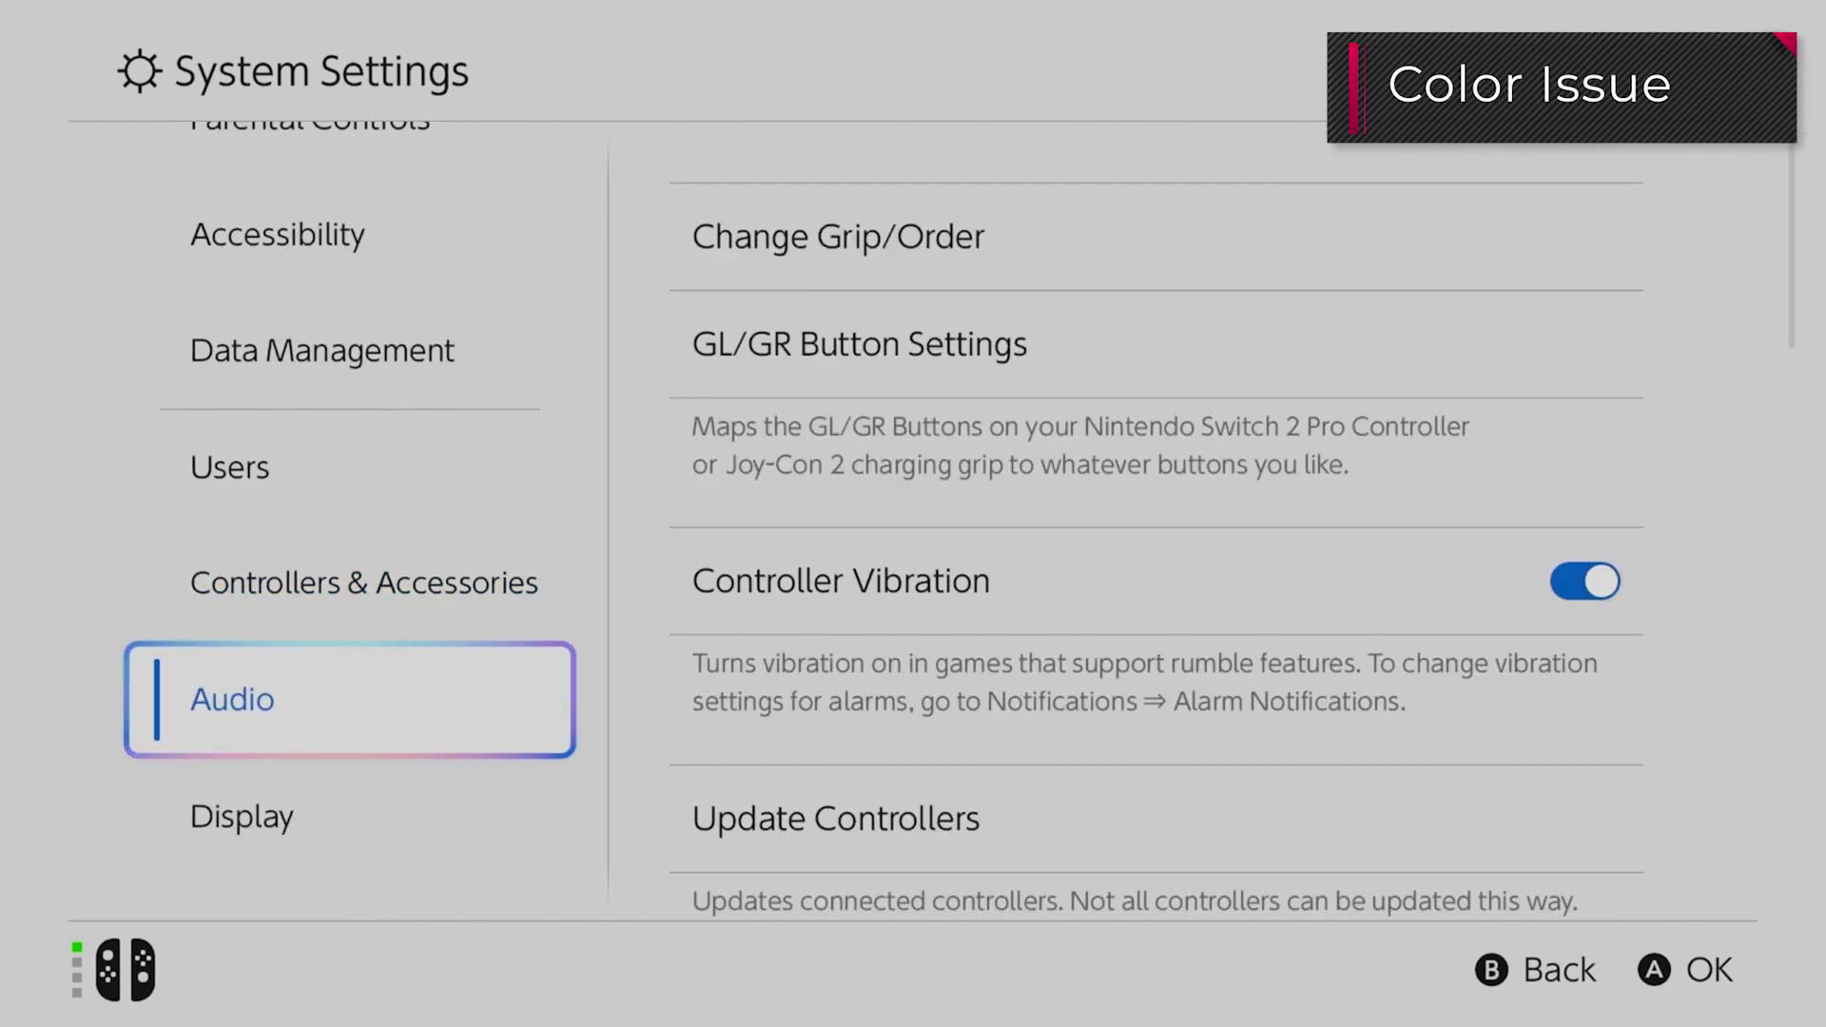
{"action": "key", "text": "Right"}
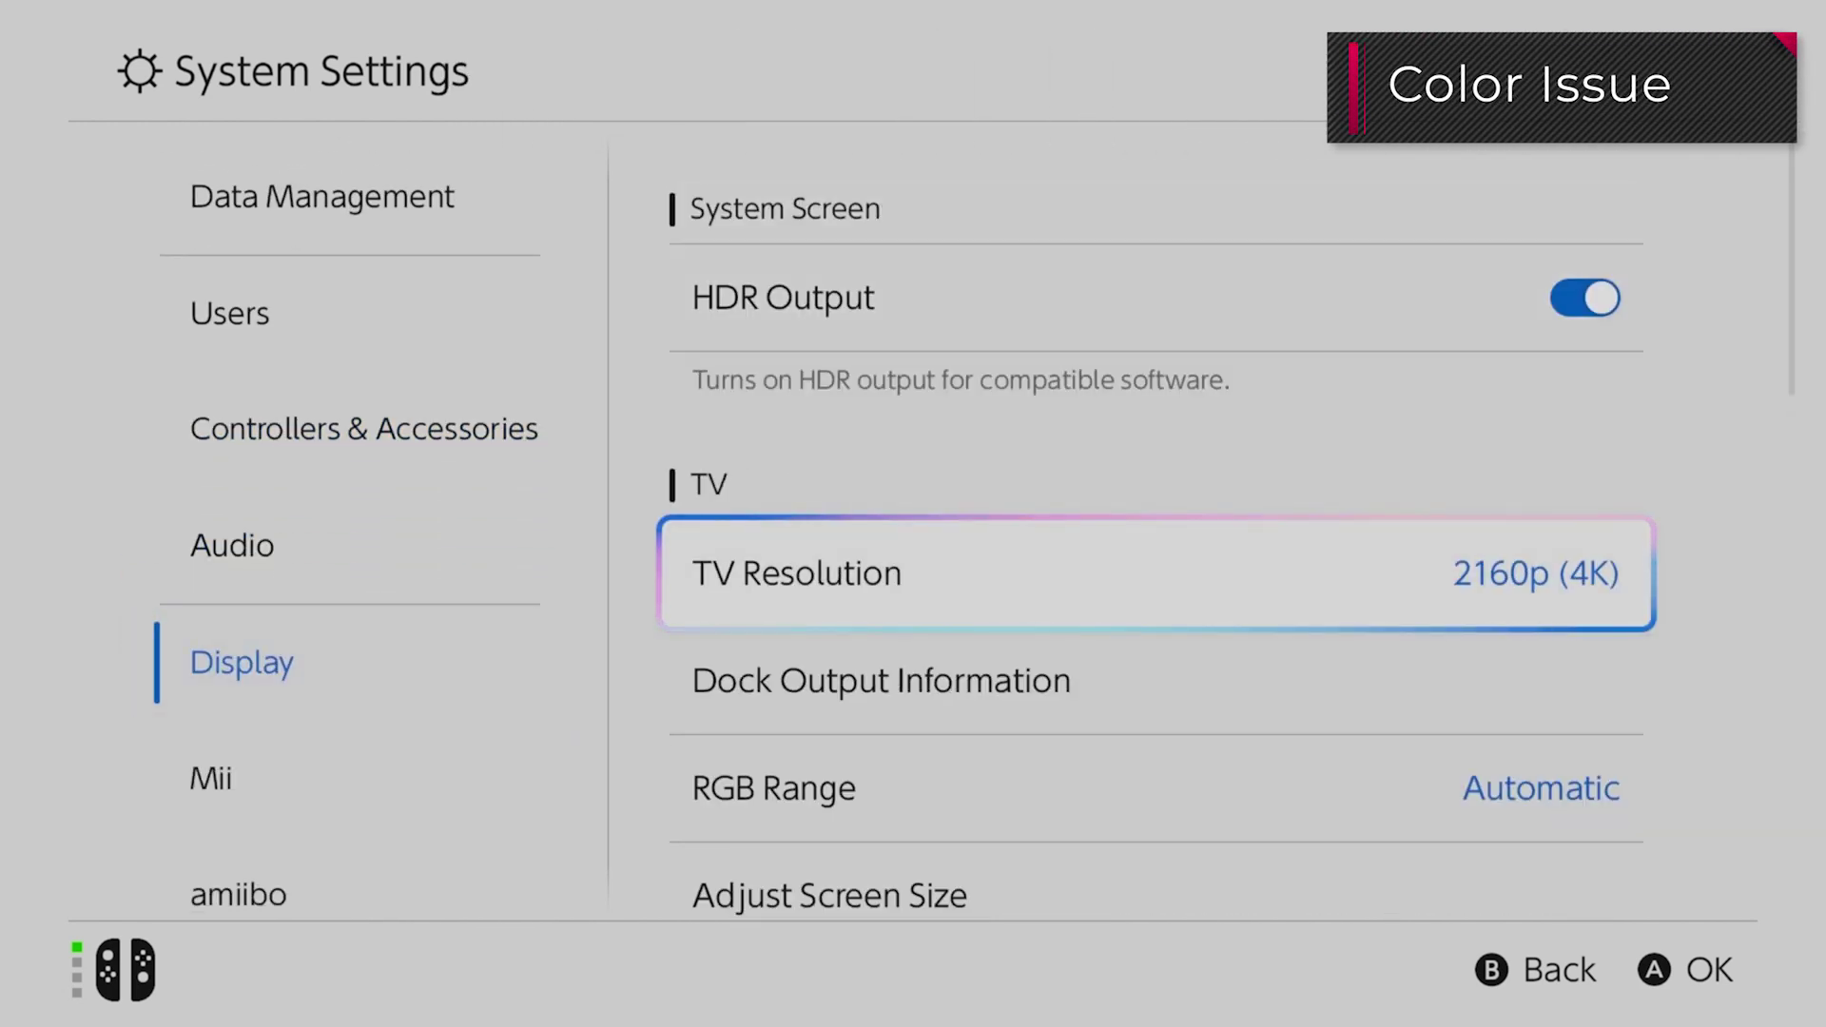
{"action": "key", "text": "Down"}
{"action": "key", "text": "Return"}
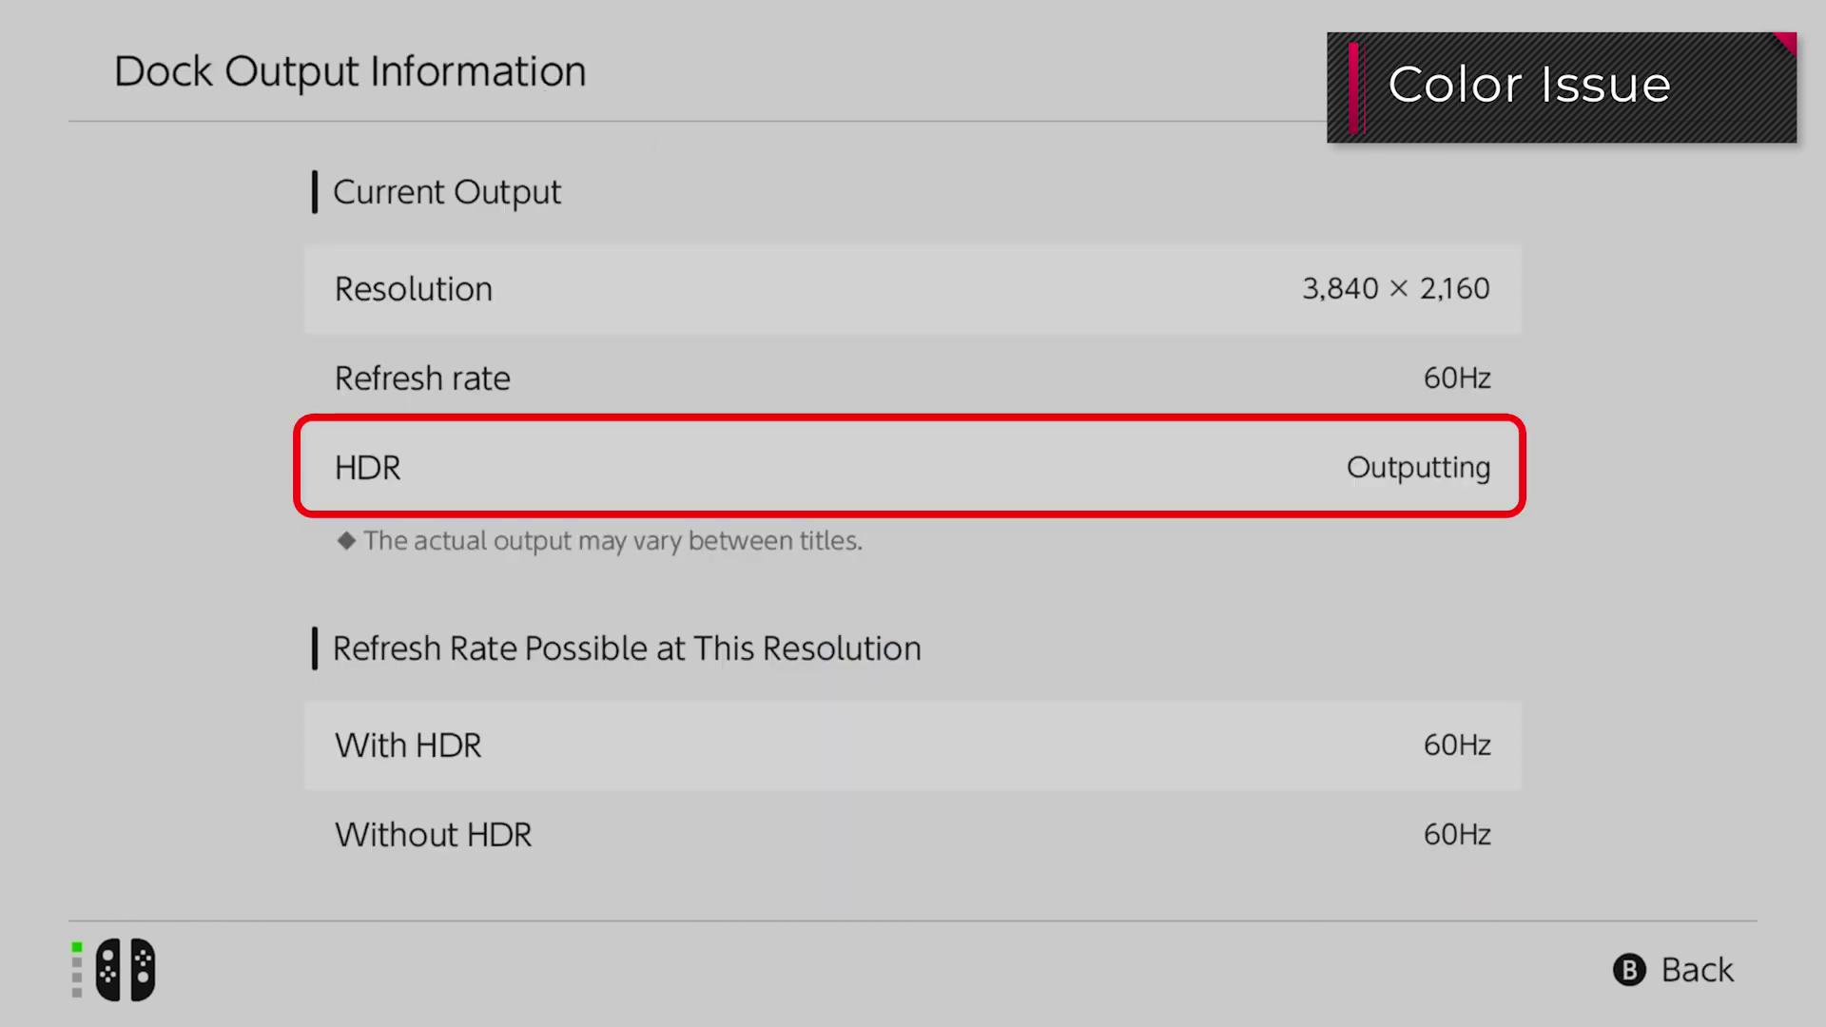
{"action": "key", "text": "Escape"}
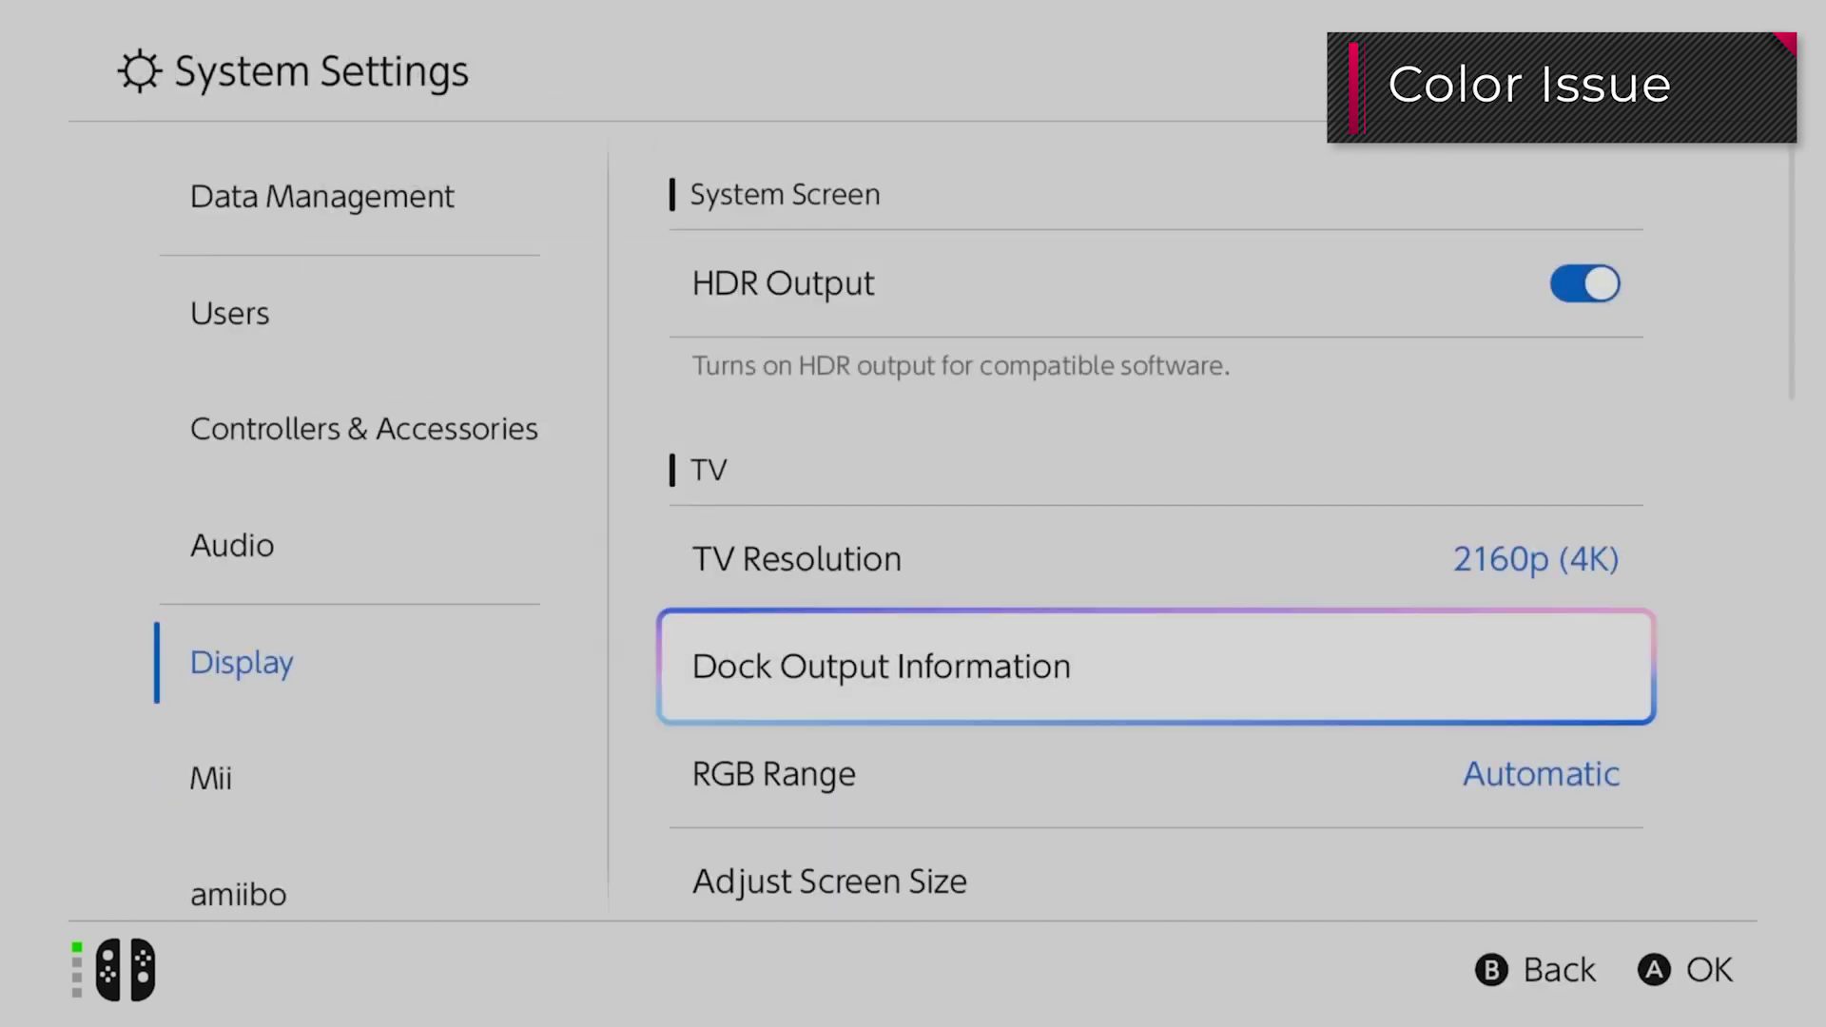
{"action": "key", "text": "Down"}
{"action": "key", "text": "Down"}
{"action": "key", "text": "Down"}
{"action": "key", "text": "Down"}
{"action": "key", "text": "Down"}
{"action": "key", "text": "Down"}
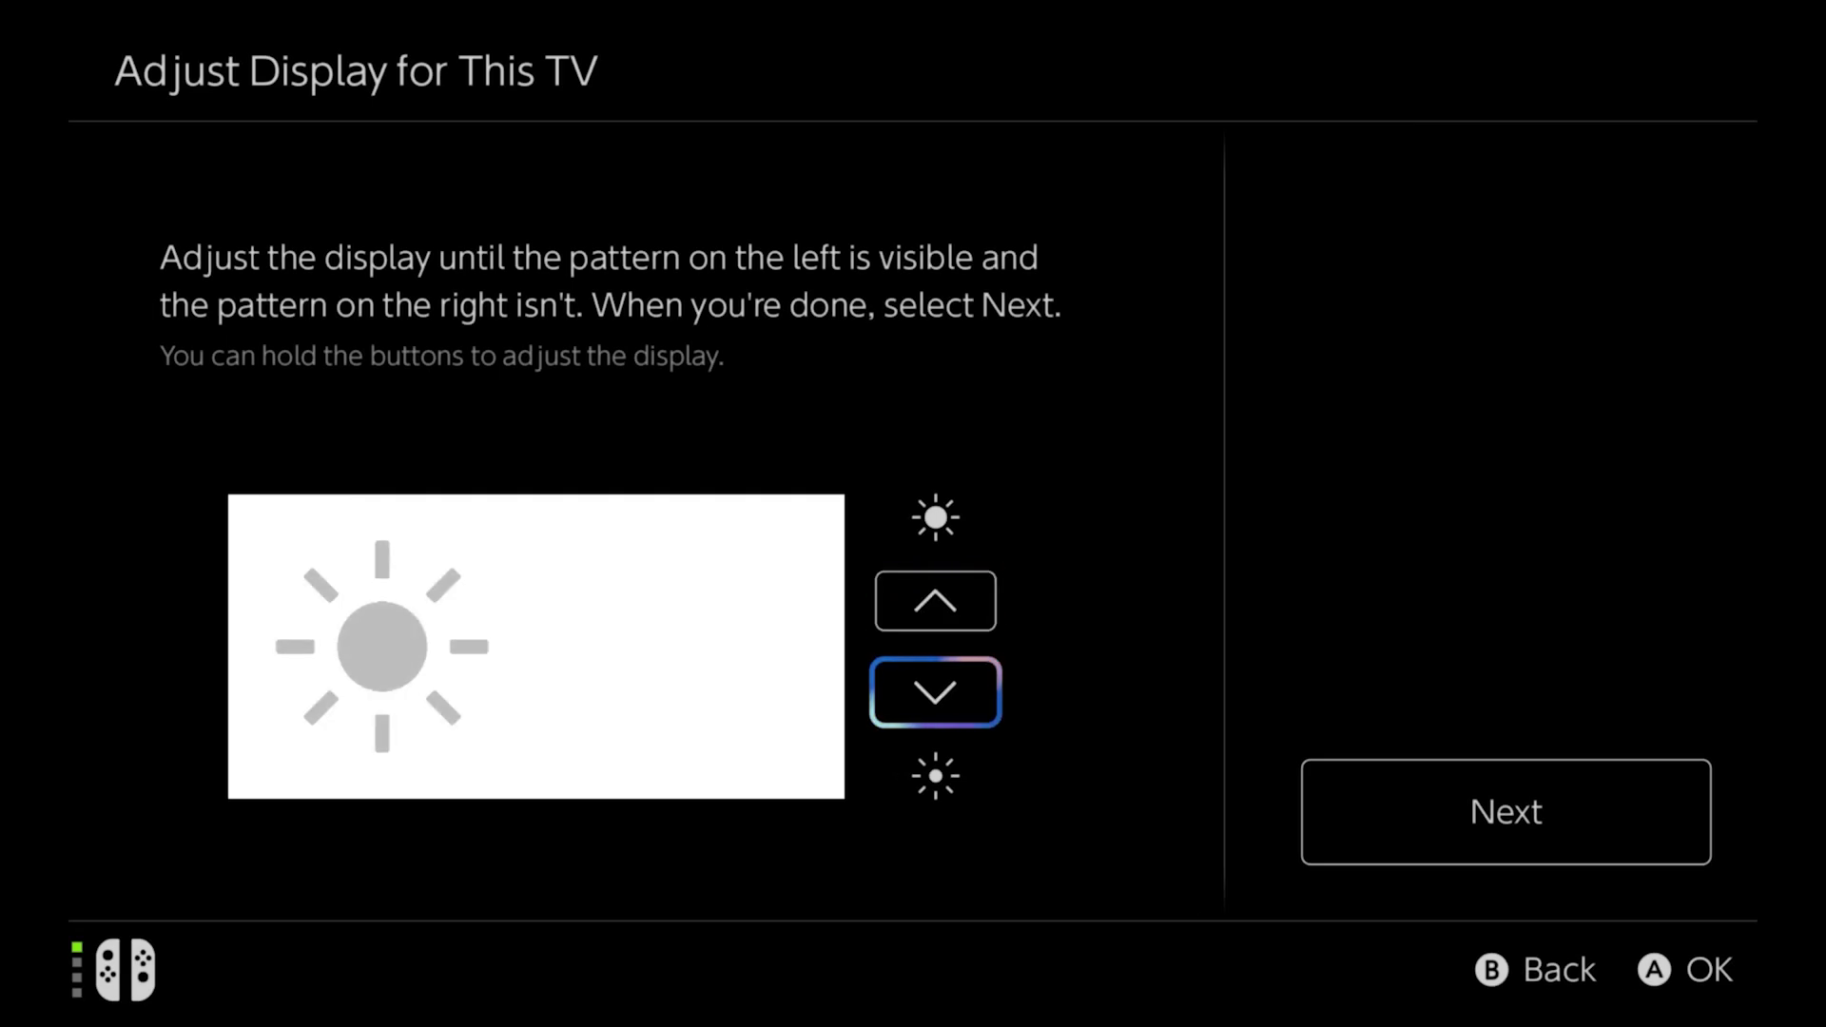
Leave the calibration screen and set HDR Output to Off
{"action": "key", "text": "Escape"}
{"action": "key", "text": "Up"}
{"action": "key", "text": "Return"}
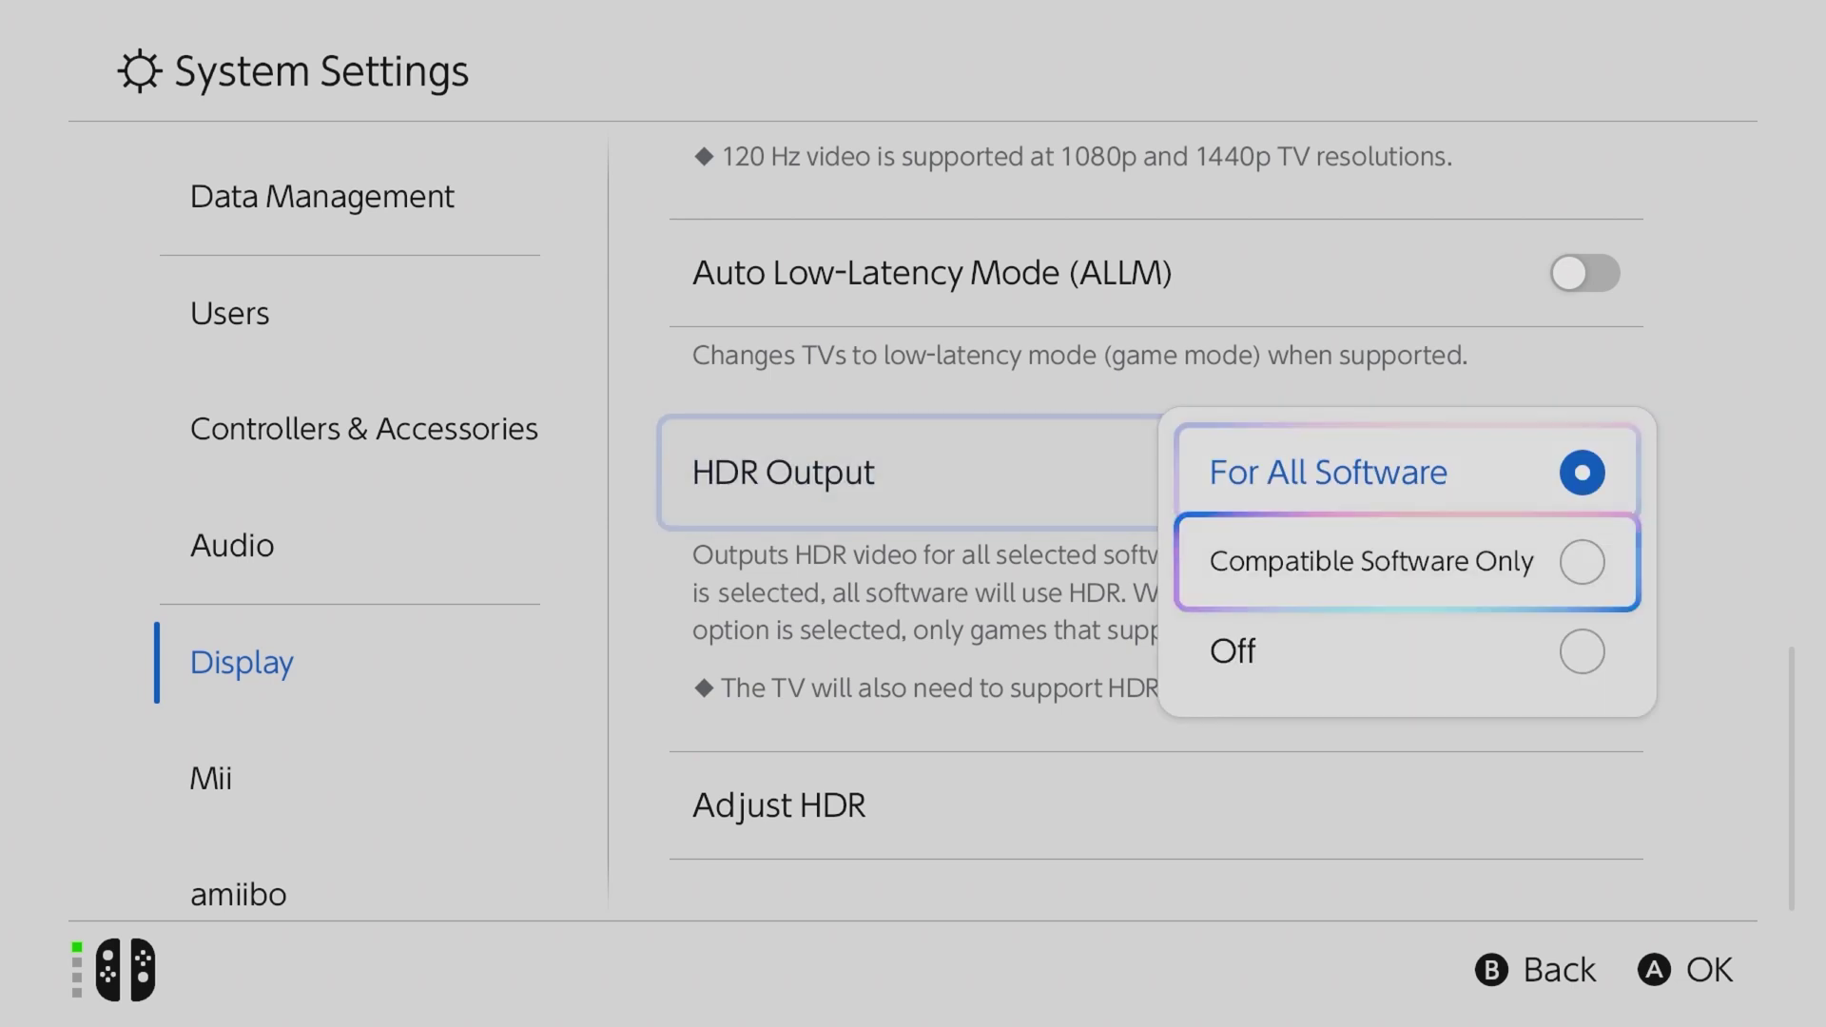
{"action": "key", "text": "Return"}
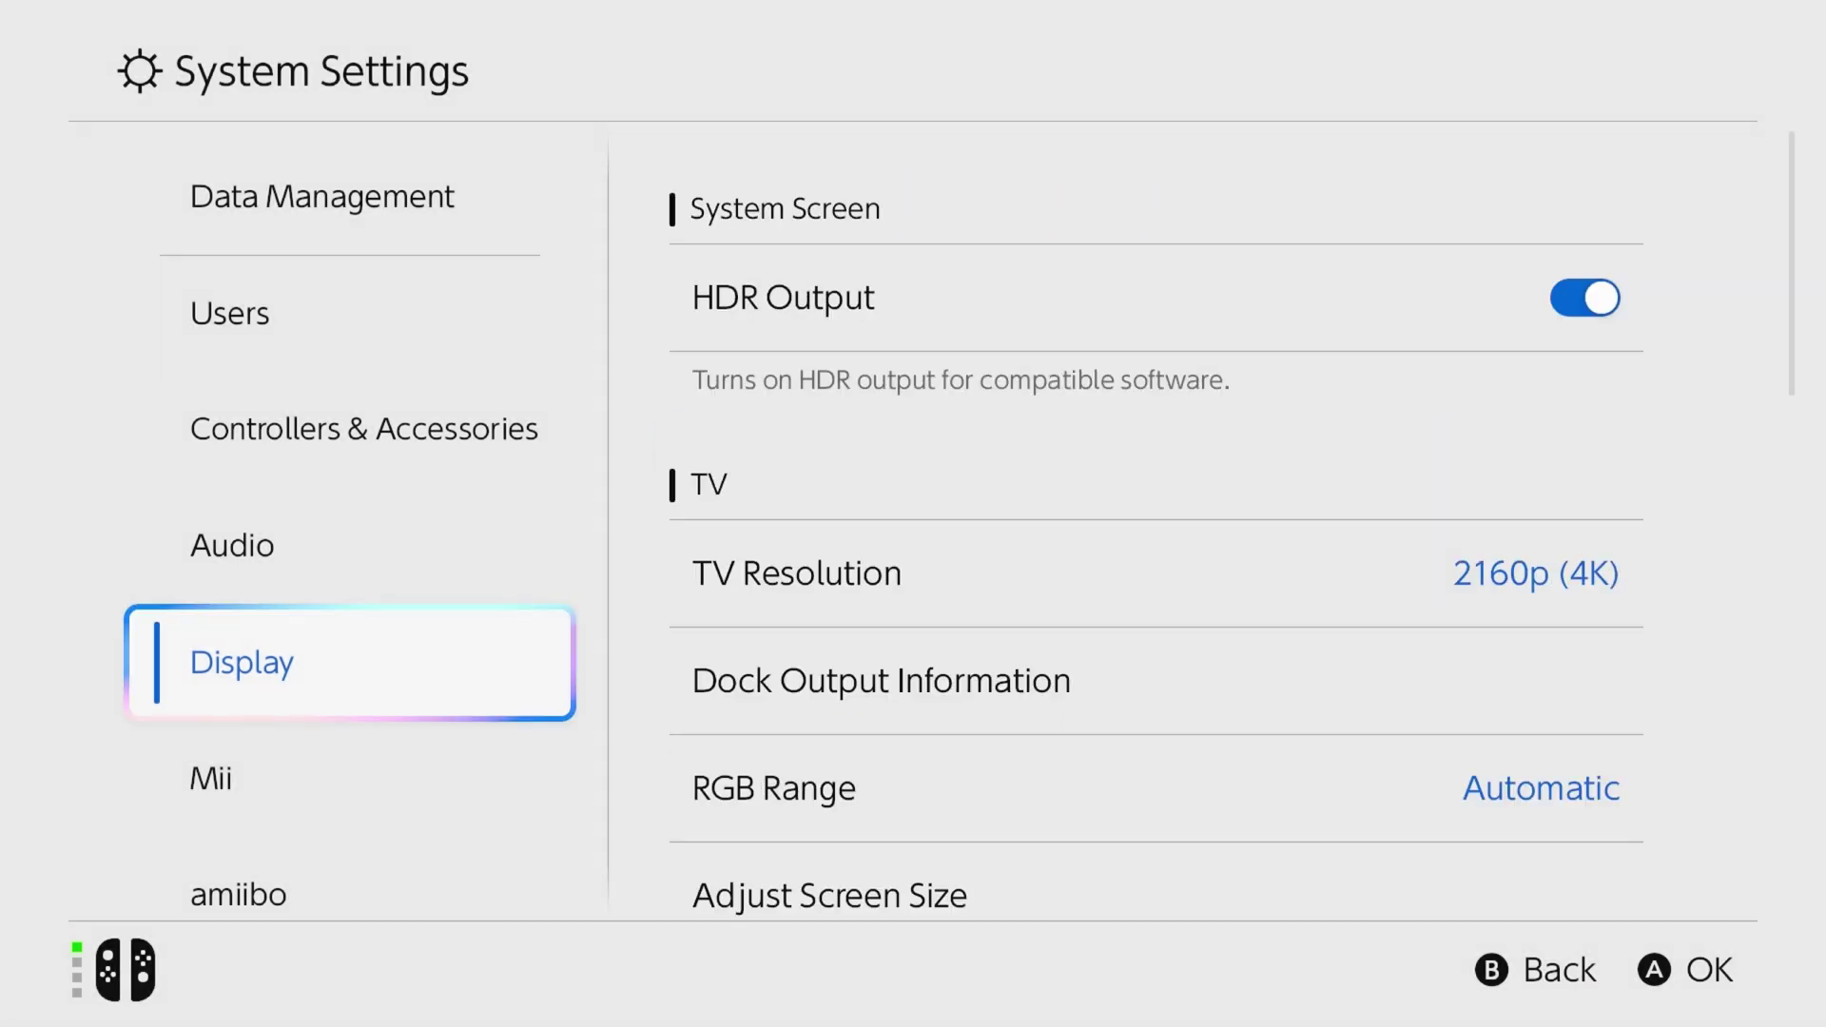
Verify in Dock Output Information that HDR is no longer output, then return to HDR Output
{"action": "key", "text": "Right"}
{"action": "key", "text": "Down"}
{"action": "key", "text": "Down"}
{"action": "key", "text": "Return"}
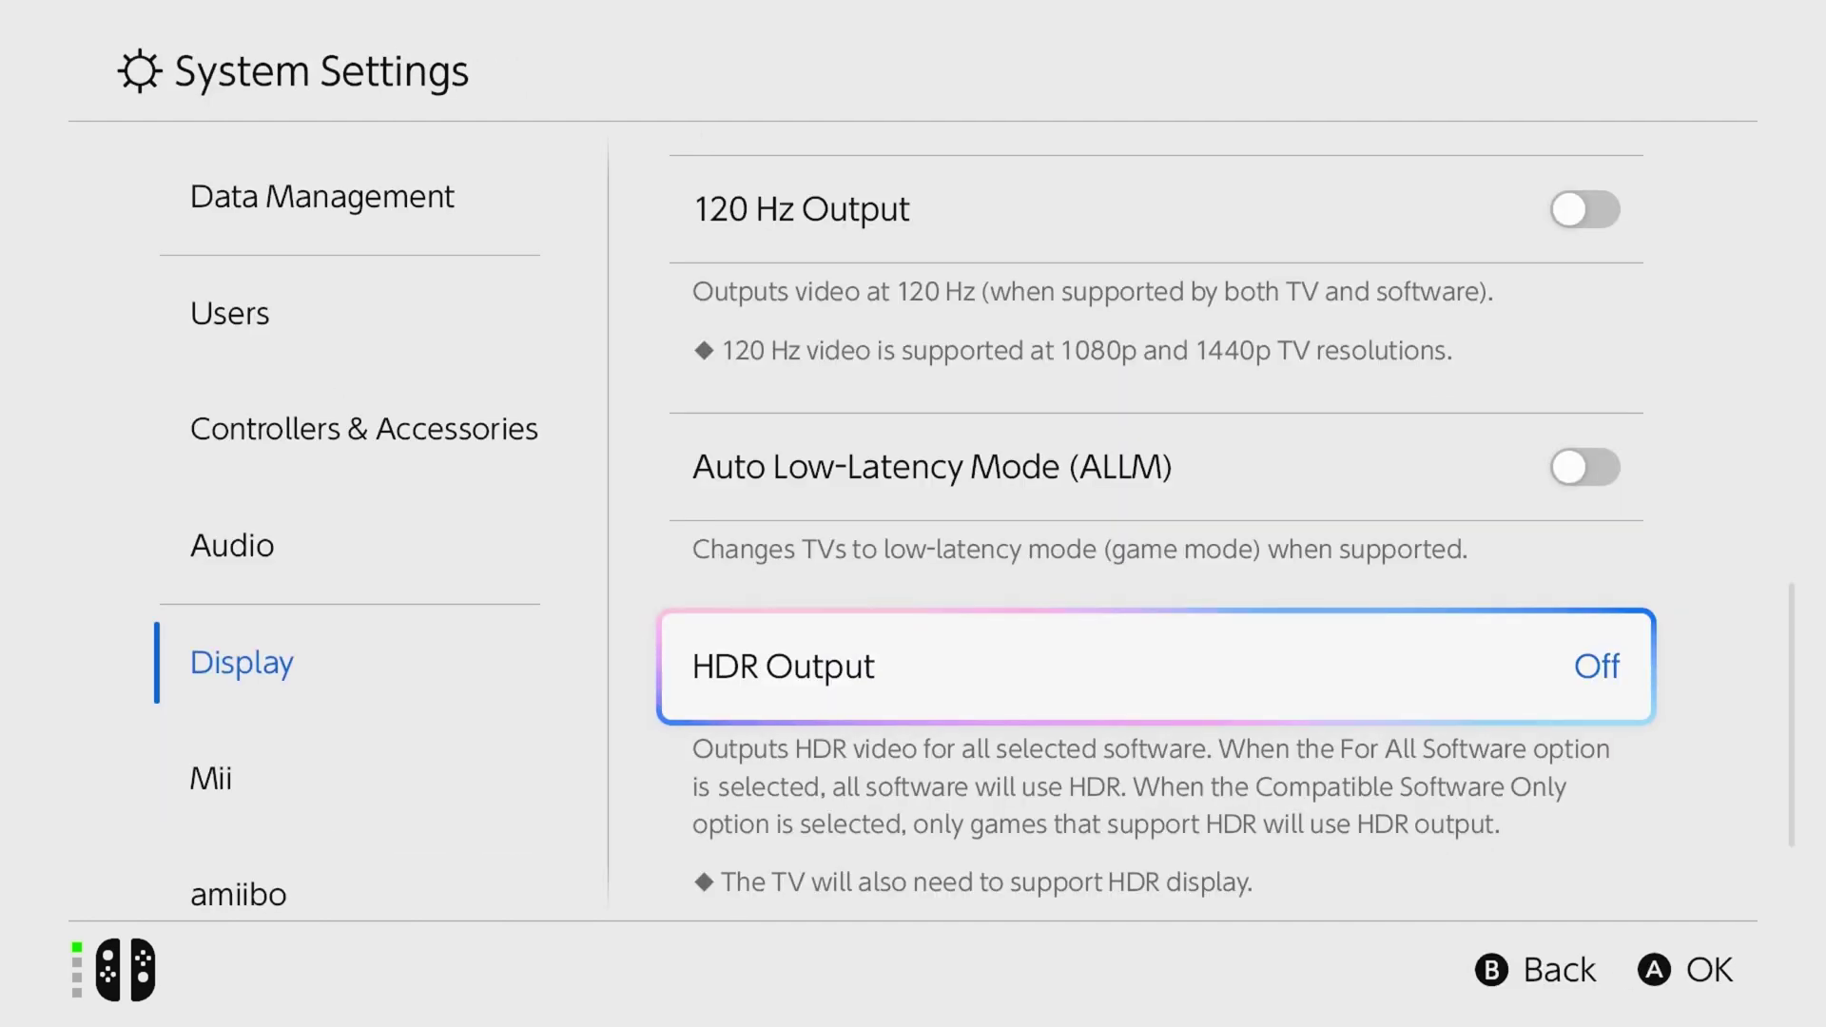
{"action": "key", "text": "Return"}
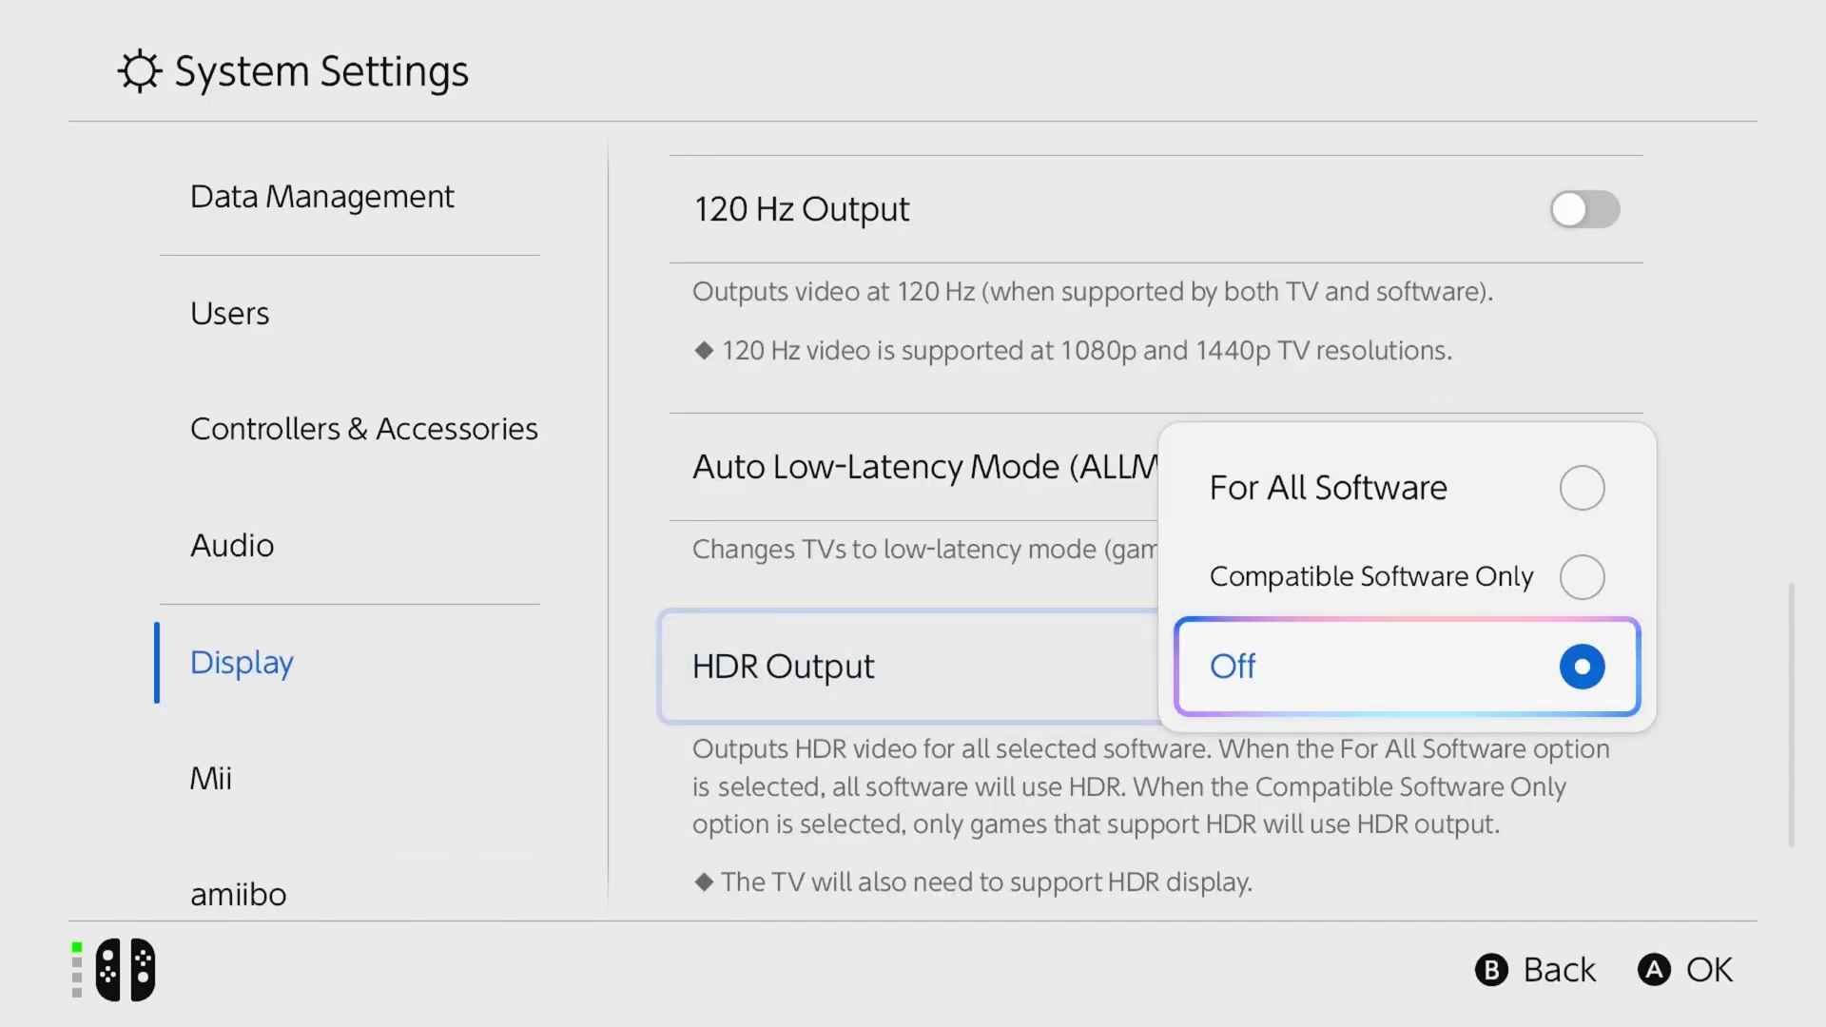